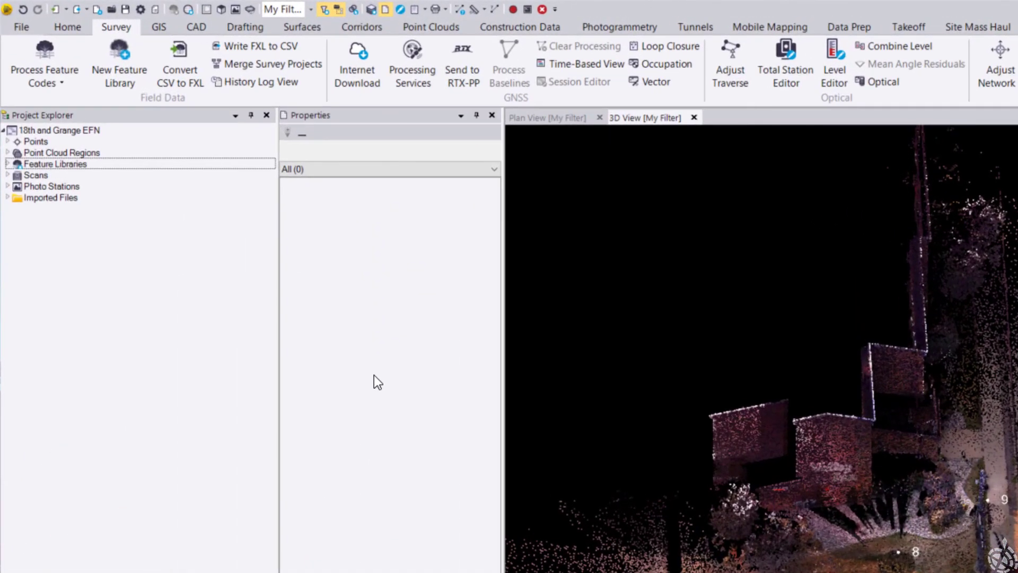
# Start the CAD Create Point command and keep Measure Codes mode enabled.
pyautogui.click(198, 26)
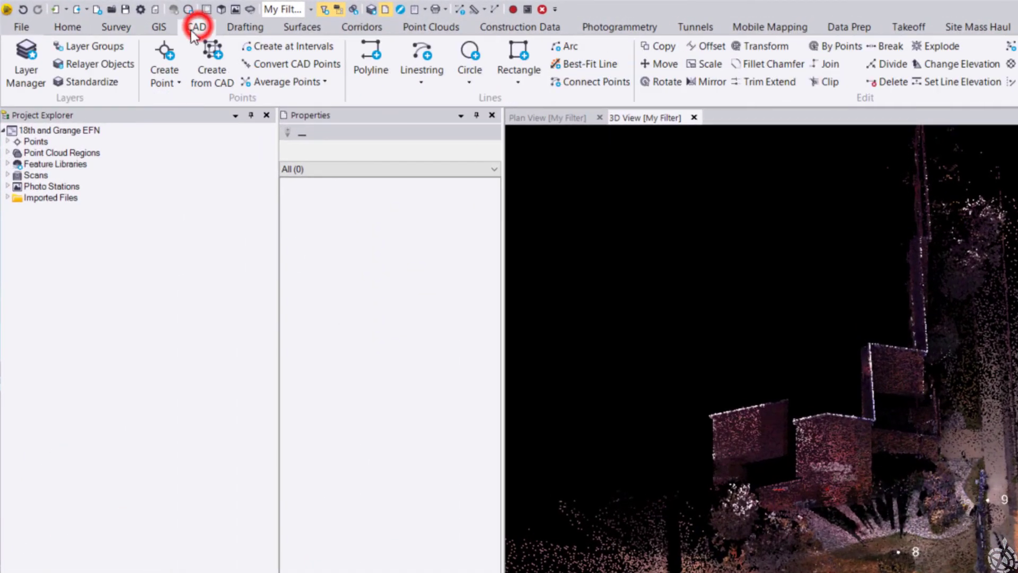
pyautogui.click(165, 51)
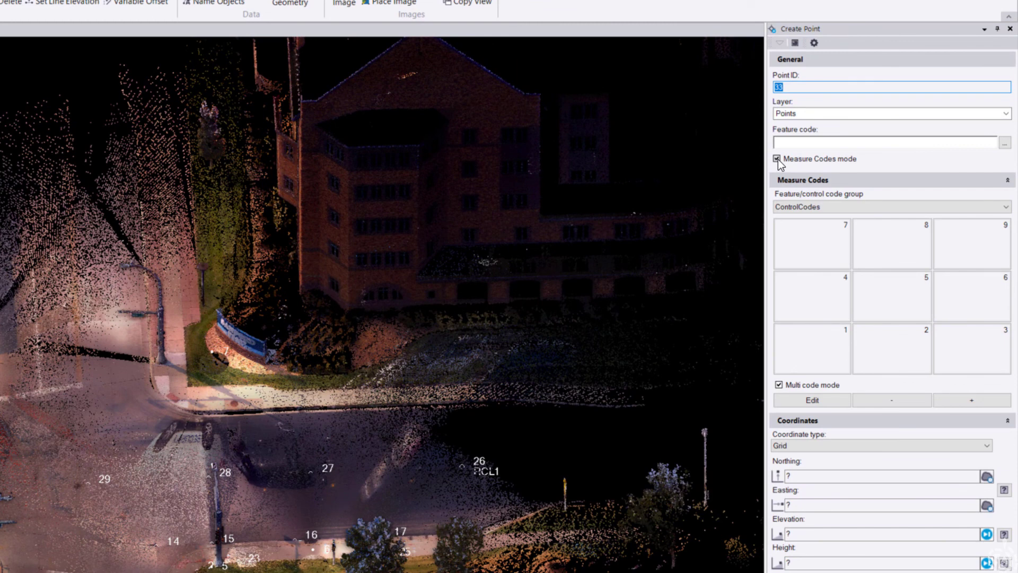
pyautogui.click(777, 159)
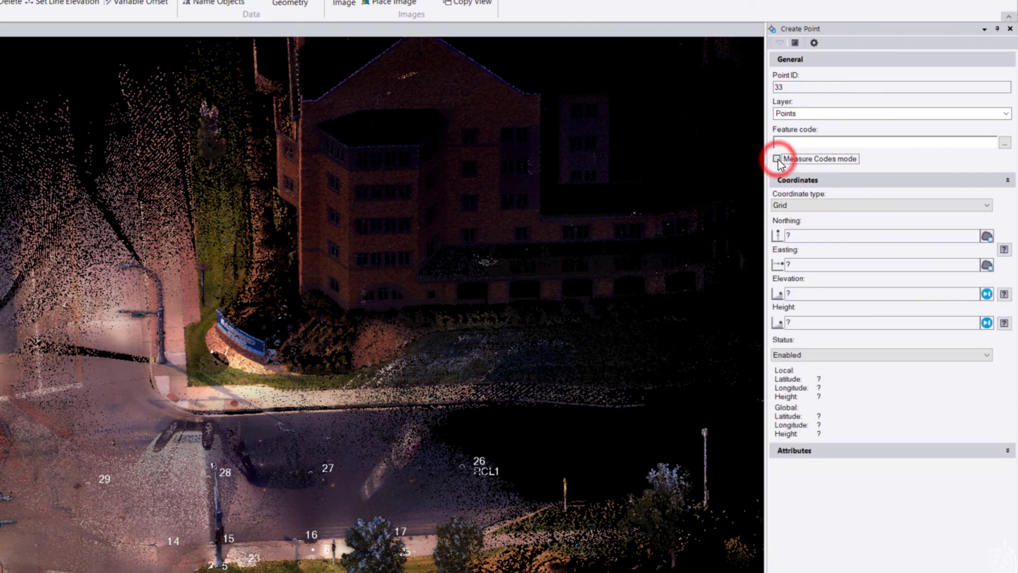
pyautogui.click(777, 159)
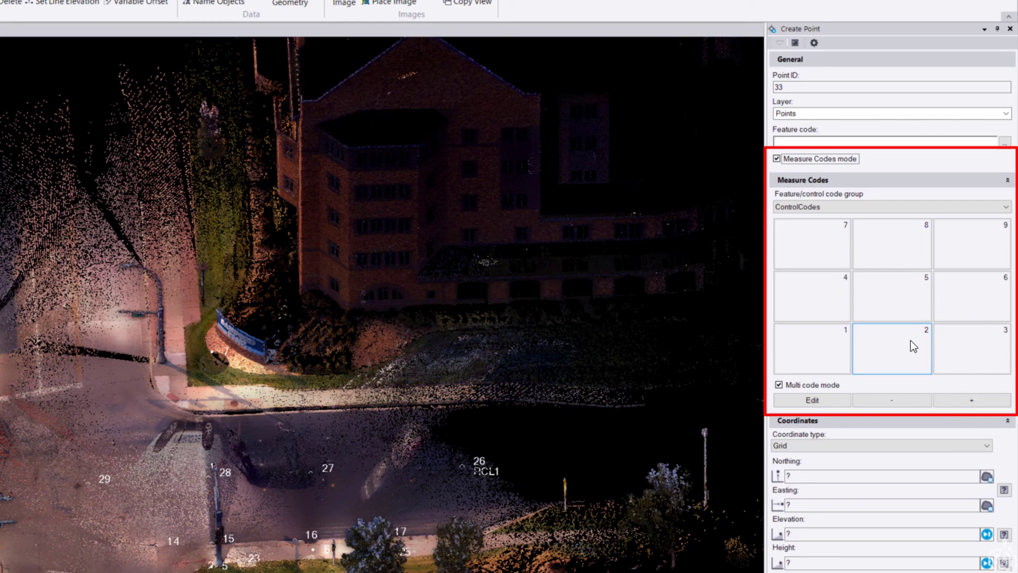
# Review the feature/control code groups available for measure codes in Create Point.
pyautogui.click(840, 208)
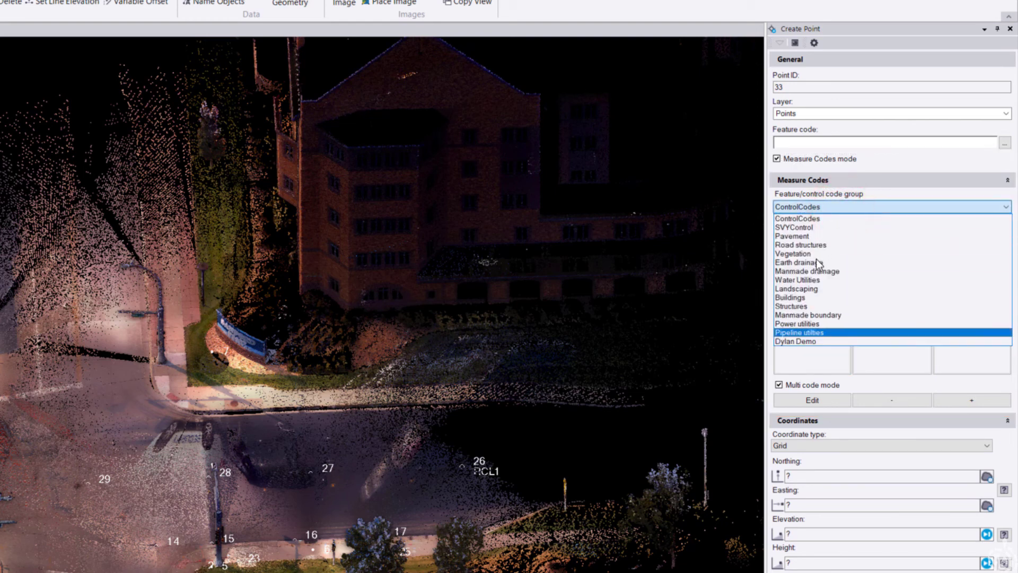
pyautogui.click(835, 193)
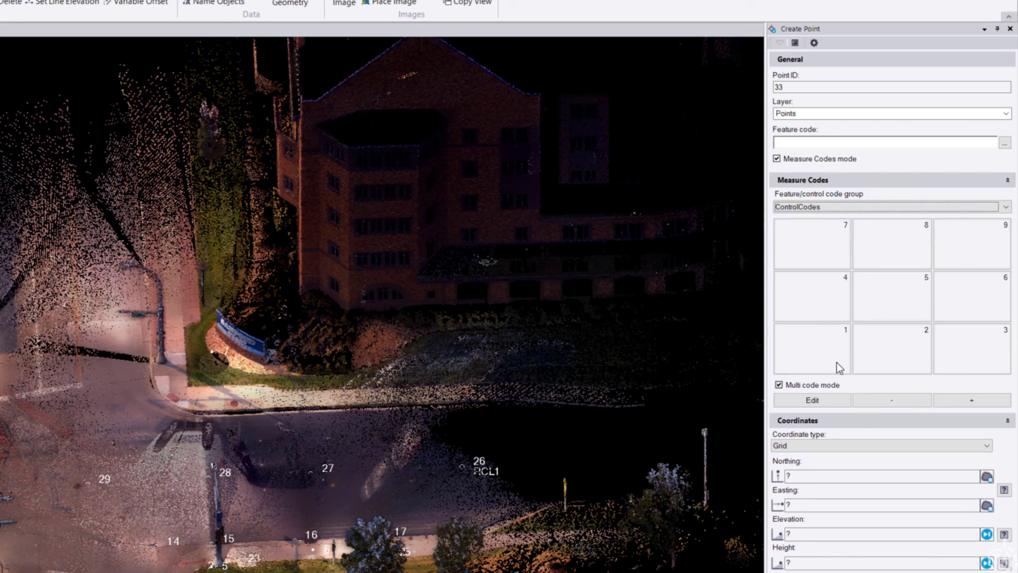
pyautogui.click(837, 399)
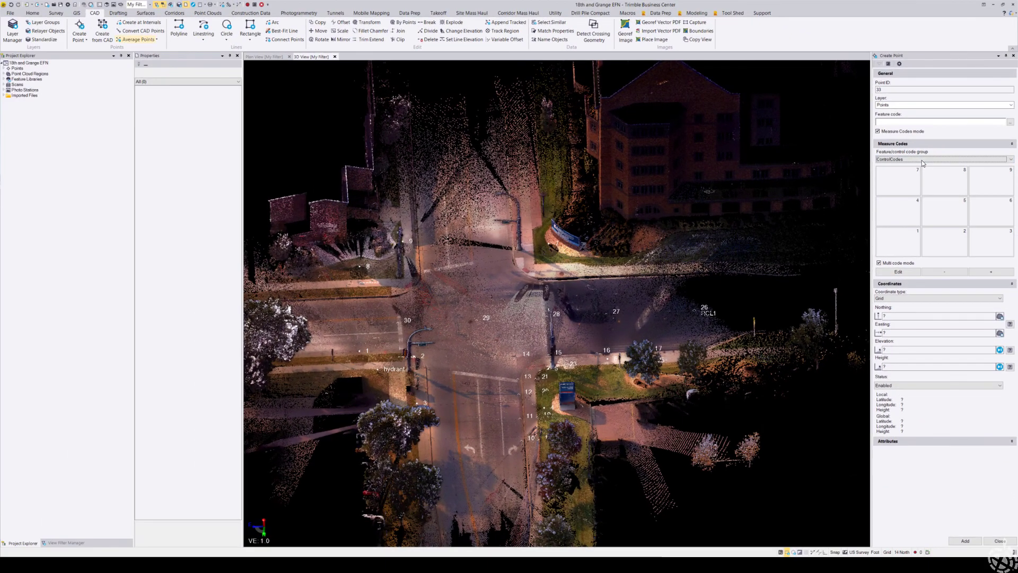
# Examine the GlobalFeatures feature library and its code groups in the project tree.
pyautogui.click(56, 13)
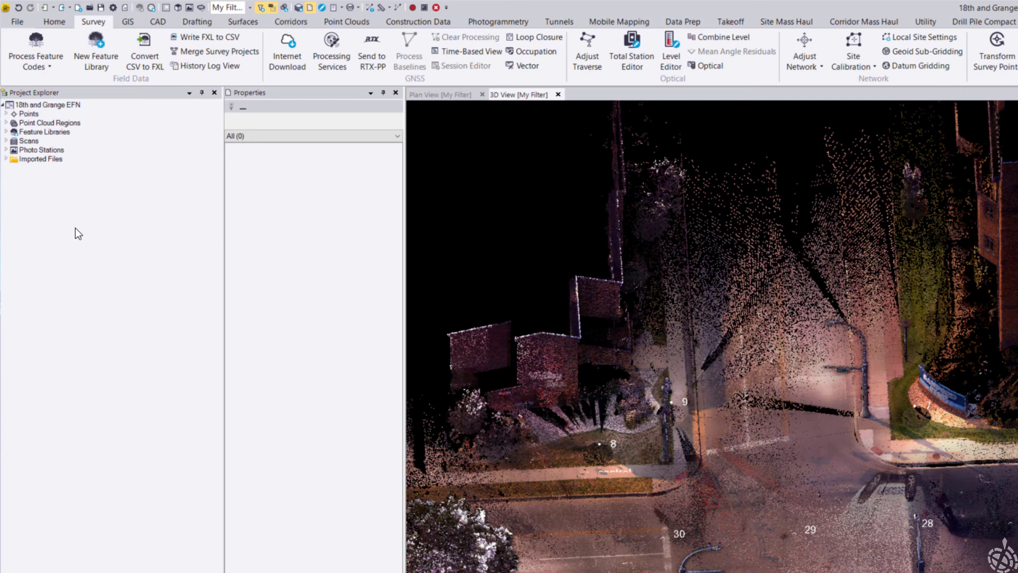
pyautogui.click(7, 132)
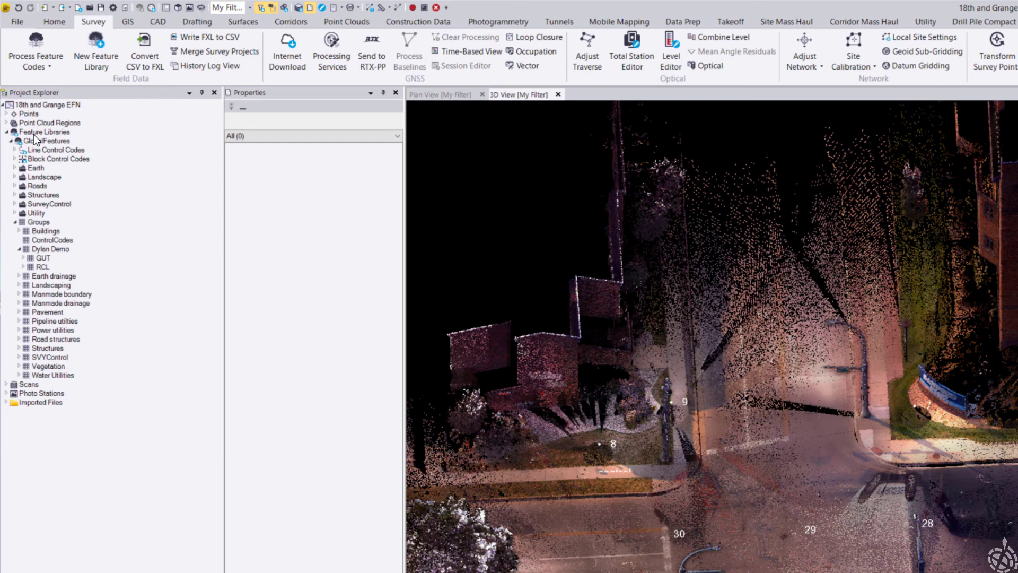
pyautogui.click(46, 142)
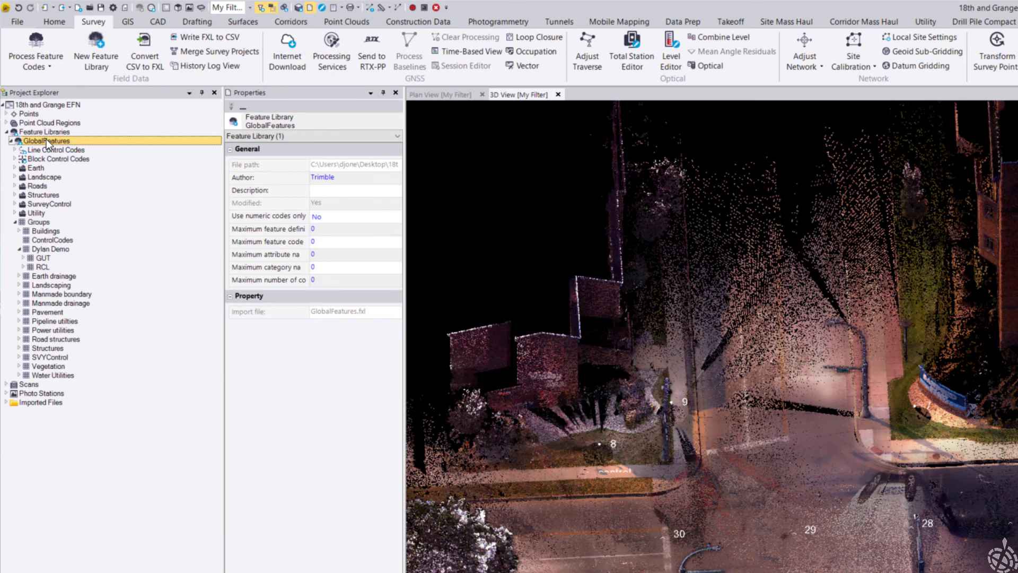
pyautogui.click(15, 221)
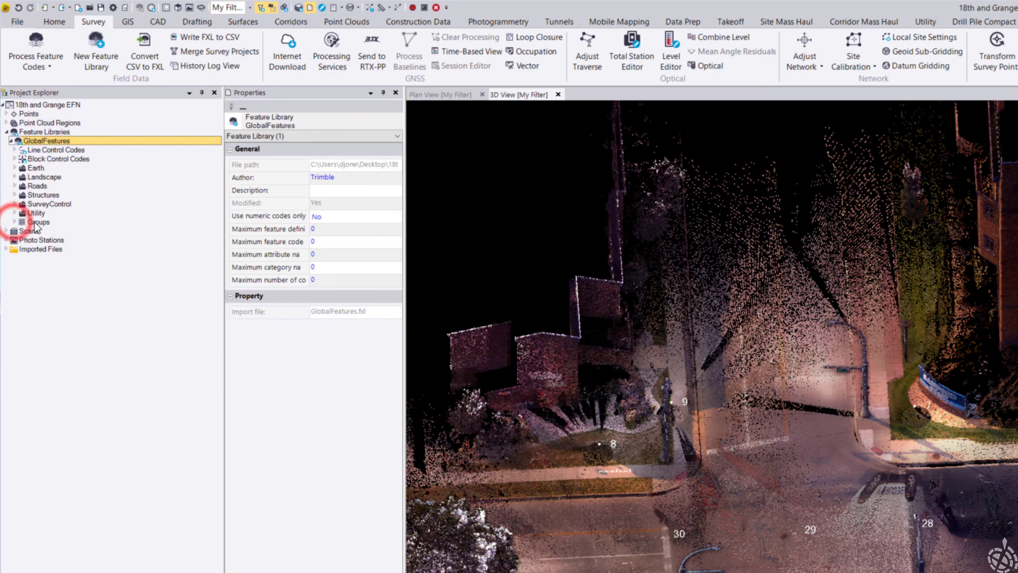
pyautogui.click(35, 223)
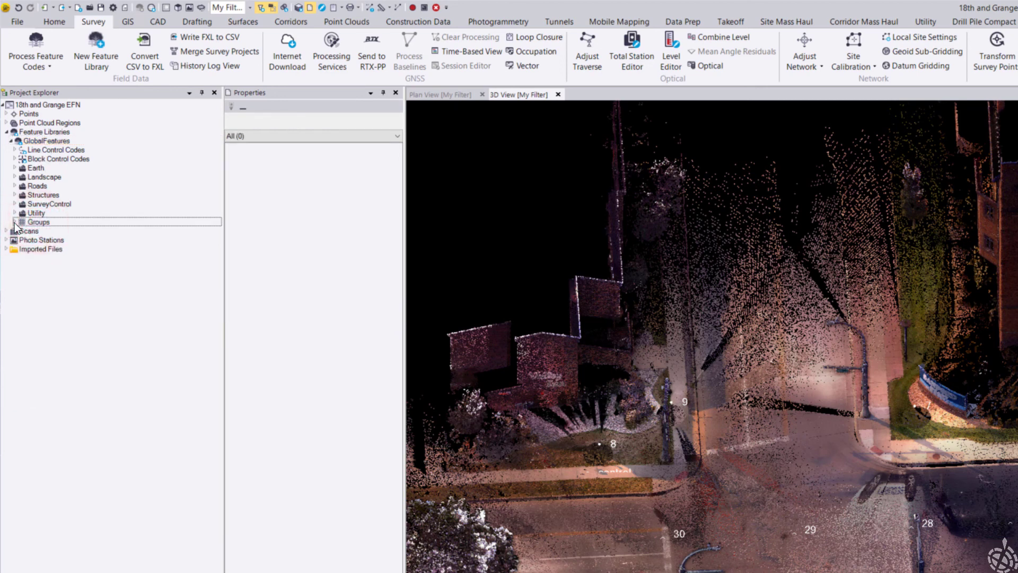
pyautogui.click(14, 223)
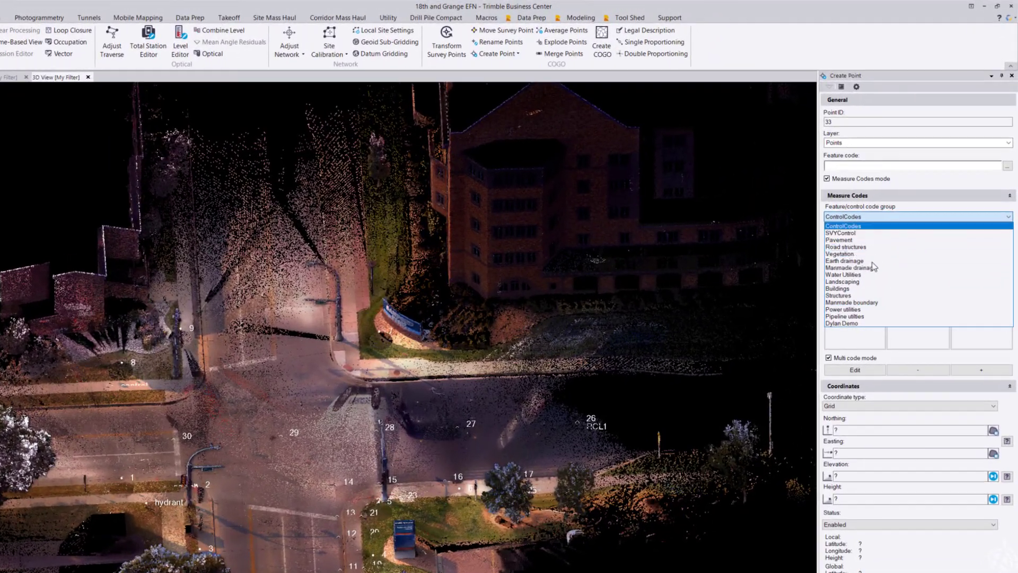
# Set the feature/control code group to the custom demo group and move the focus through its code buttons.
pyautogui.click(849, 323)
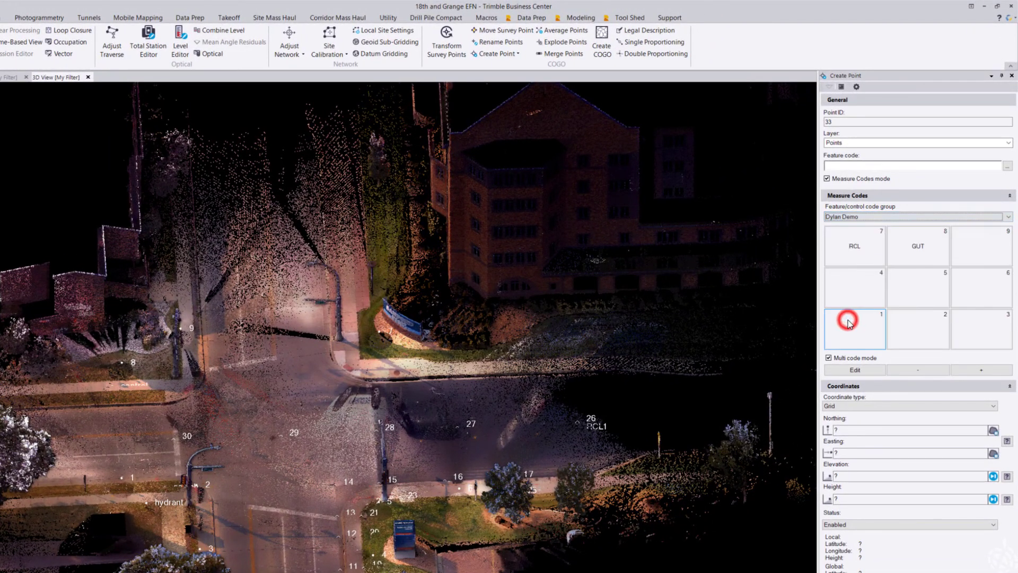
pyautogui.press('Tab')
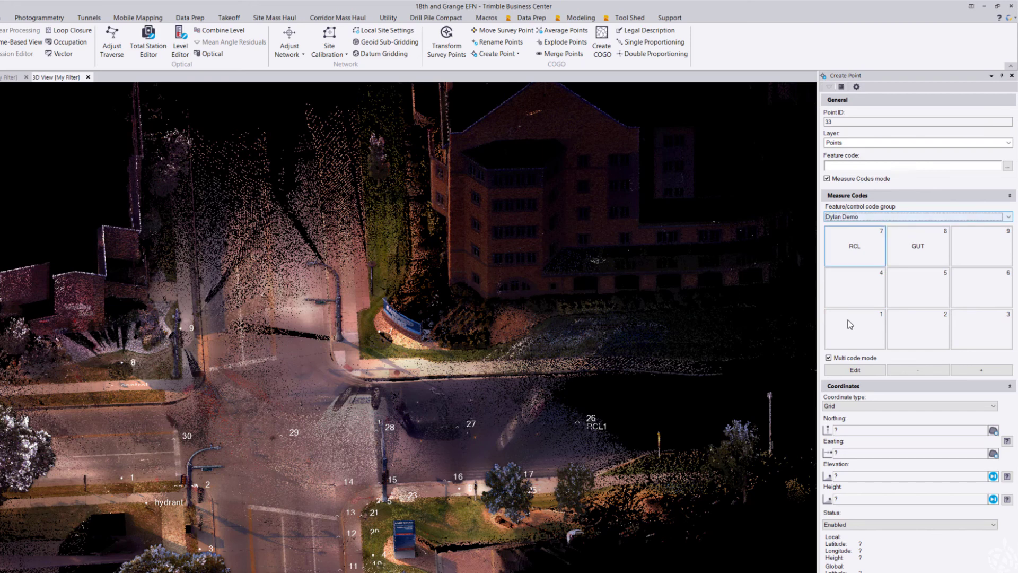
pyautogui.press('Right')
pyautogui.press('Left')
pyautogui.press('Tab')
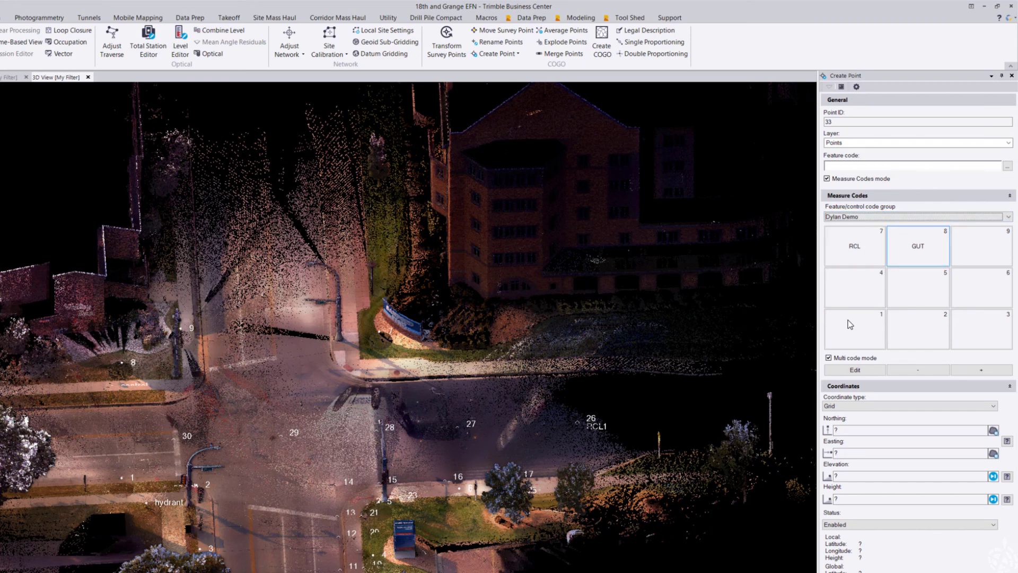
pyautogui.hotkey('shift', 'Tab')
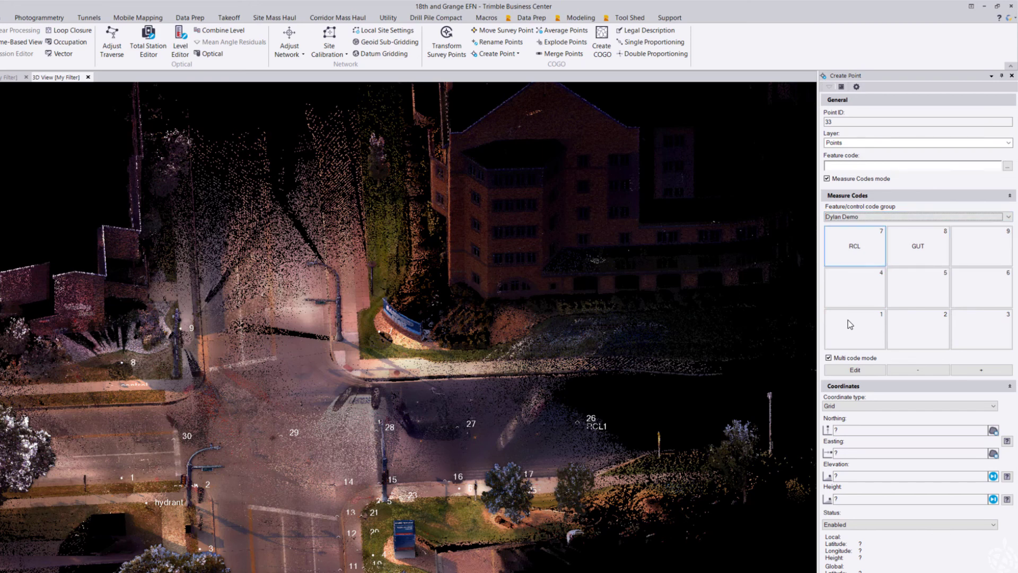
pyautogui.press('Down')
pyautogui.press('Right')
pyautogui.press('Down')
pyautogui.press('Up')
pyautogui.press('Up')
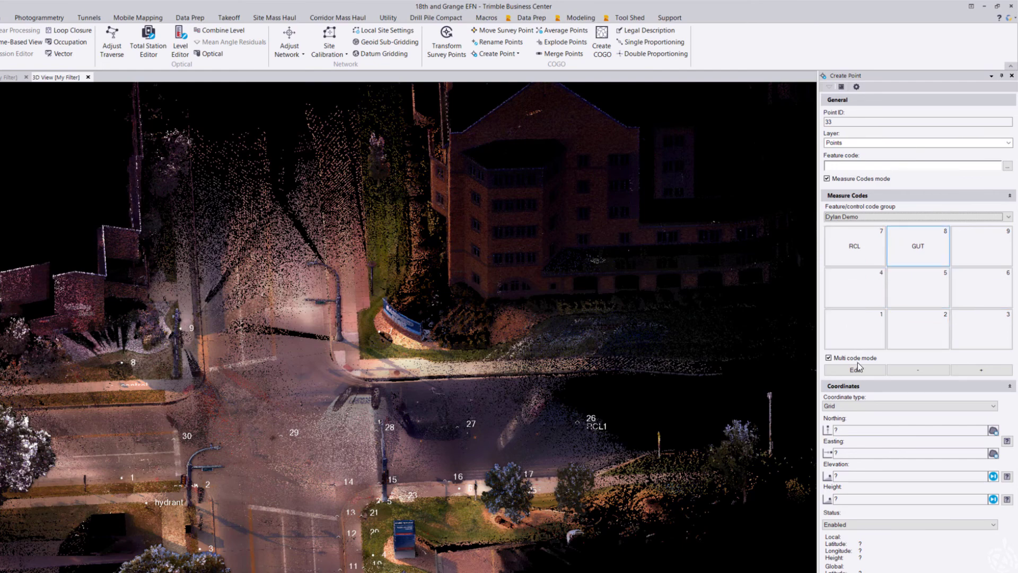
pyautogui.press('Left')
pyautogui.press('Down')
pyautogui.press('Down')
# Open the Measure Codes Editor with the custom demo group selected for editing.
pyautogui.click(859, 371)
pyautogui.click(856, 371)
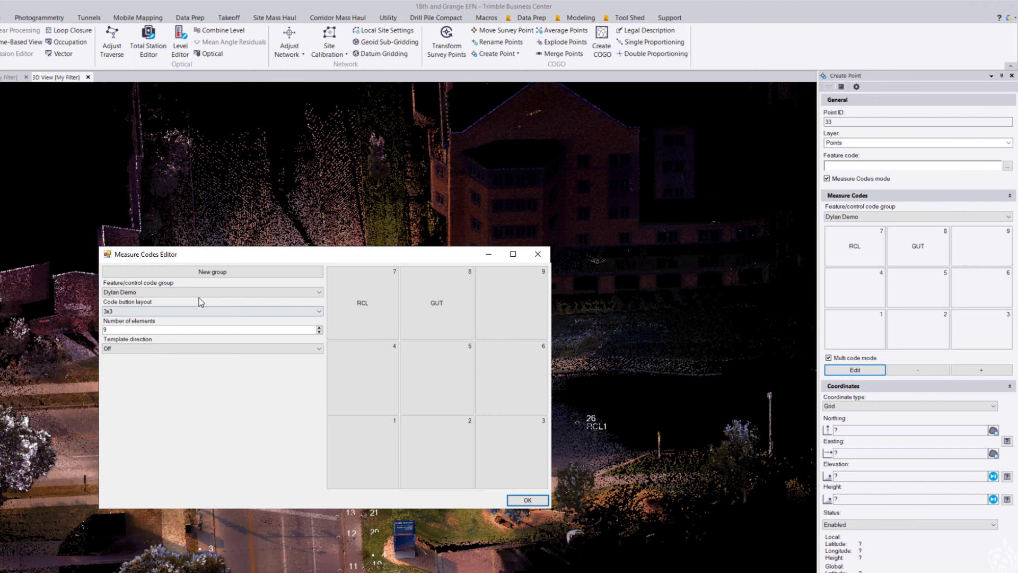
pyautogui.click(226, 296)
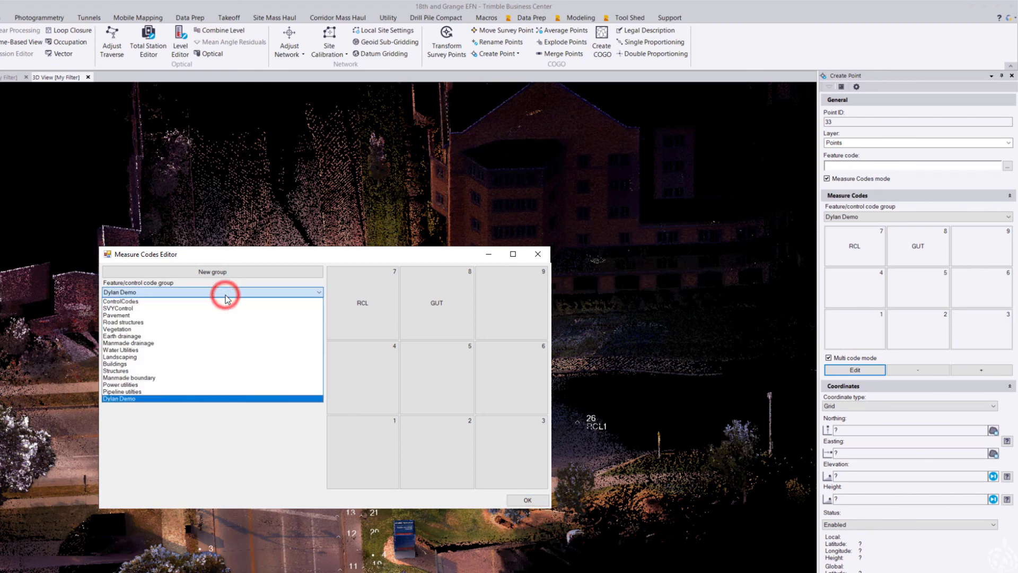
pyautogui.click(144, 398)
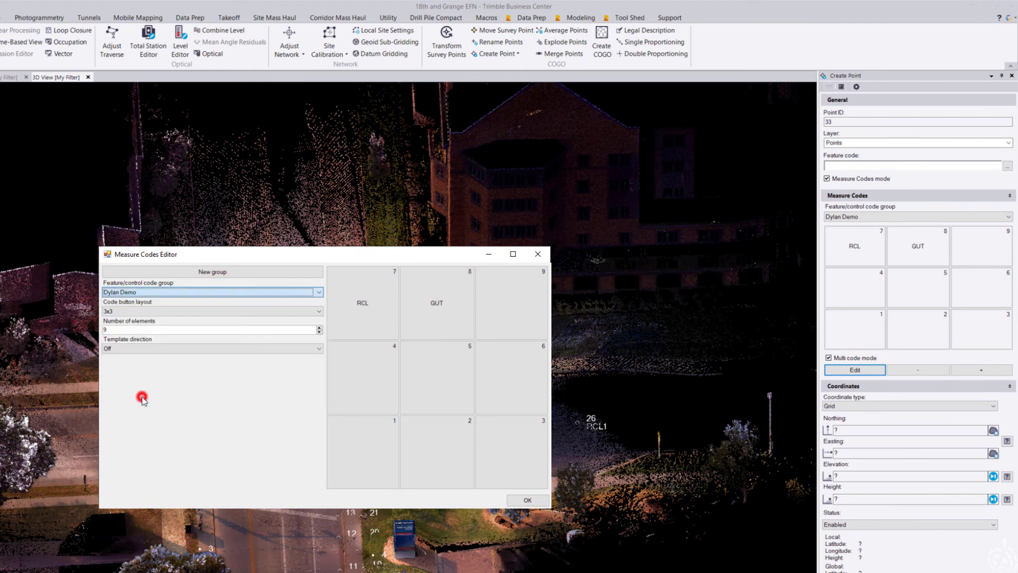
# Try the 5x5 code button layout for the demo group, and set it back to 3x3.
pyautogui.click(175, 310)
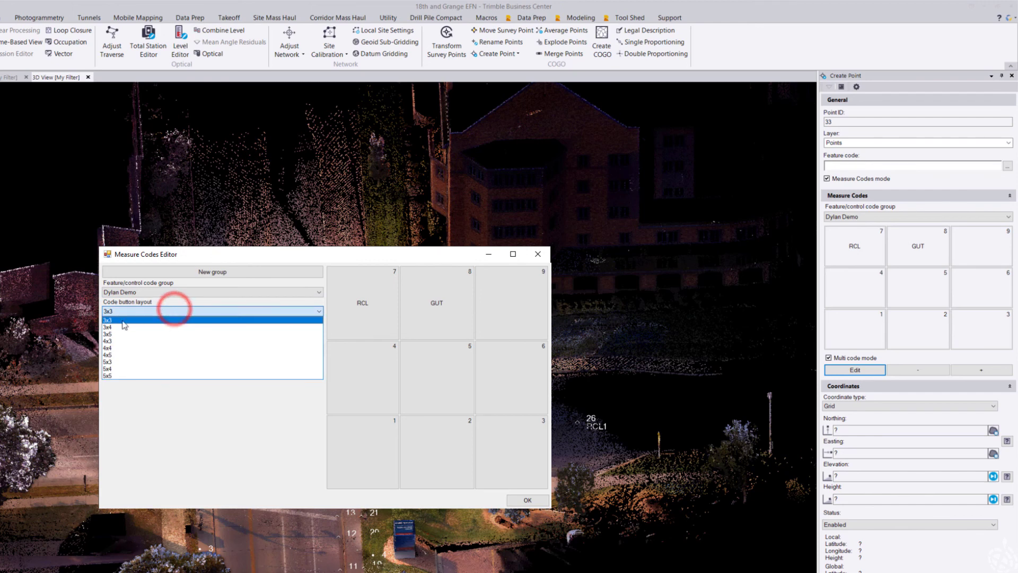
pyautogui.click(114, 375)
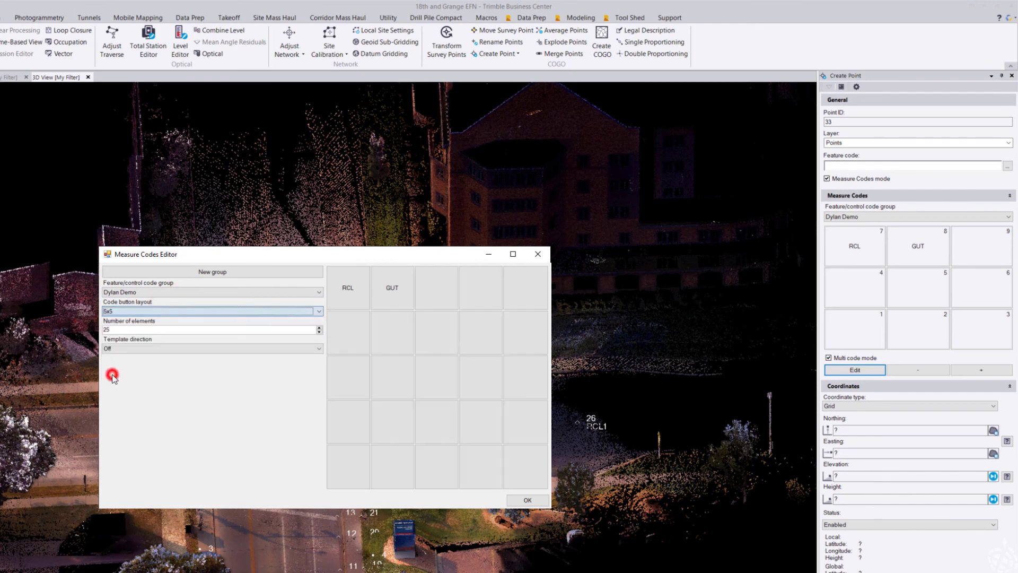
pyautogui.click(143, 310)
pyautogui.click(129, 319)
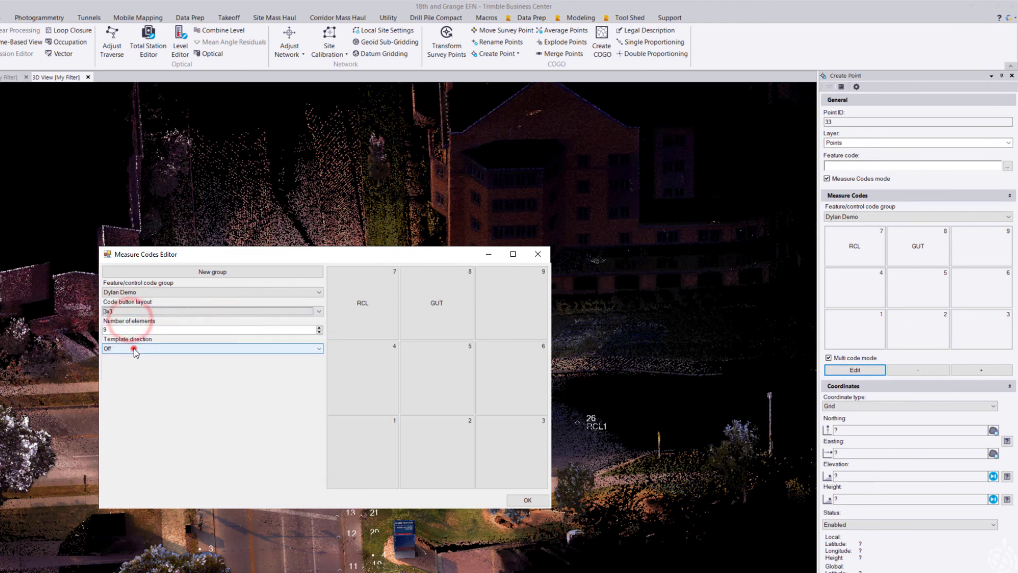
# Look through the template direction options for the demo group without changing the setting.
pyautogui.click(135, 350)
pyautogui.press('Down')
pyautogui.press('Down')
pyautogui.press('Down')
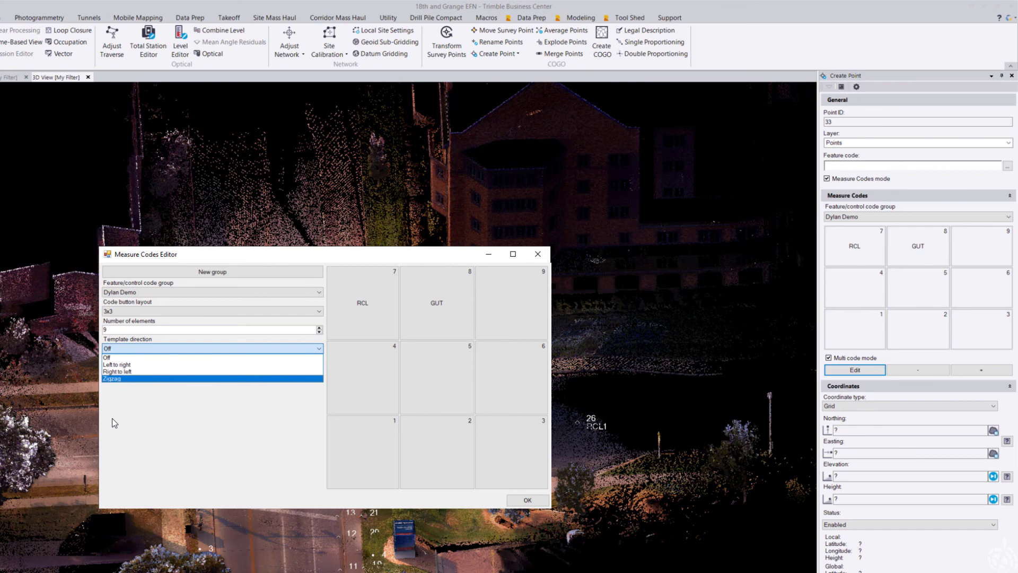
pyautogui.click(148, 418)
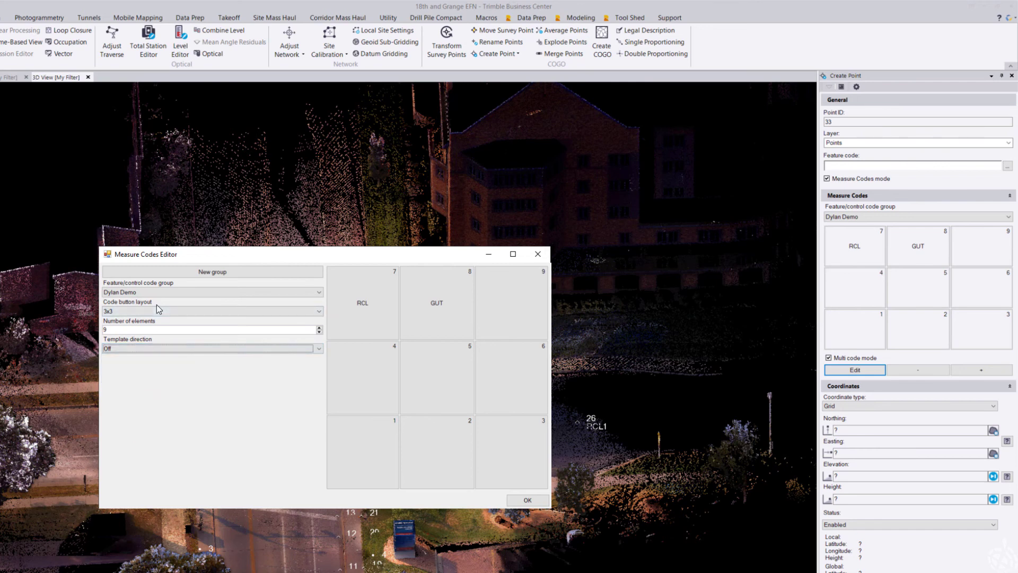
pyautogui.press('Tab')
pyautogui.press('Tab')
pyautogui.press('Tab')
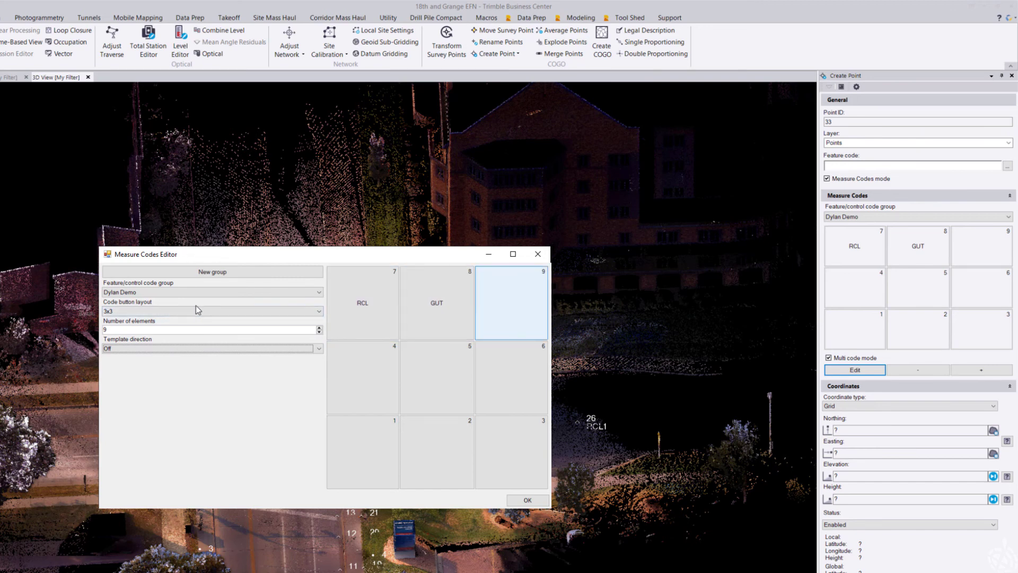
# Assign the feature code EPMT to code button 9 of the demo group.
pyautogui.click(518, 314)
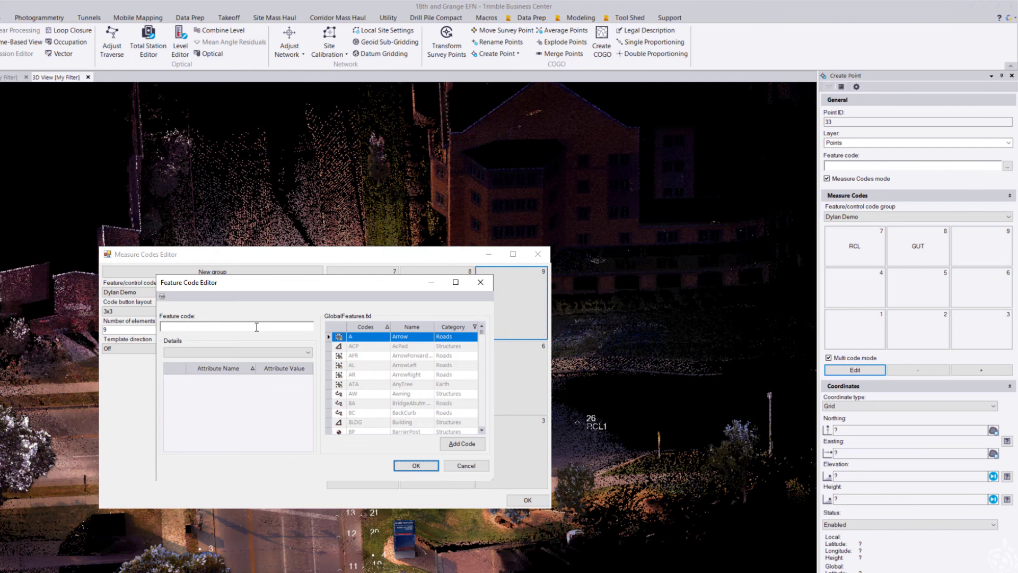
pyautogui.click(257, 327)
pyautogui.write('EPMT')
pyautogui.click(415, 465)
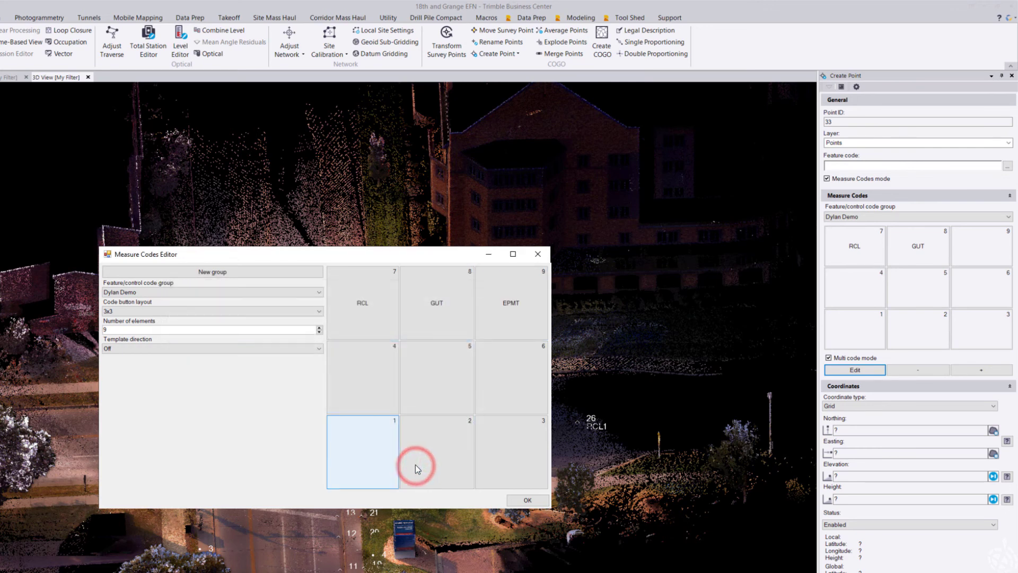
# Assign the feature code ST to code button 4 of the demo group.
pyautogui.click(363, 377)
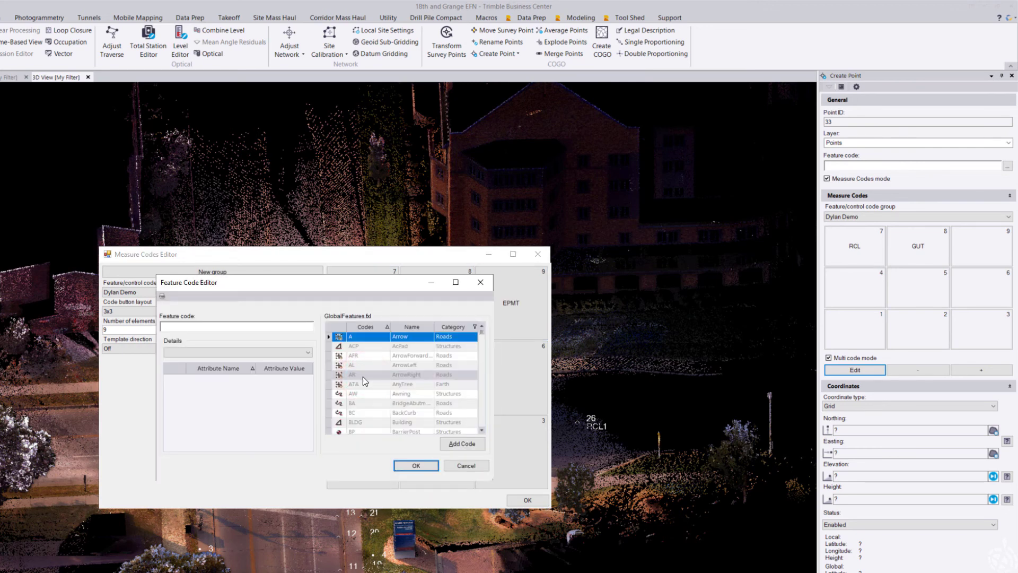
pyautogui.click(273, 325)
pyautogui.write('ST')
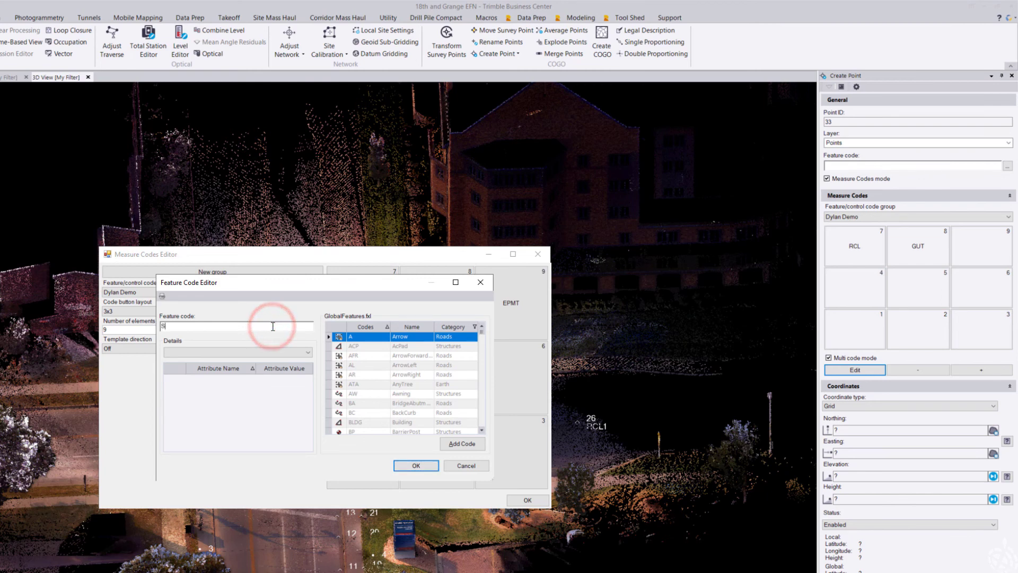
pyautogui.click(414, 466)
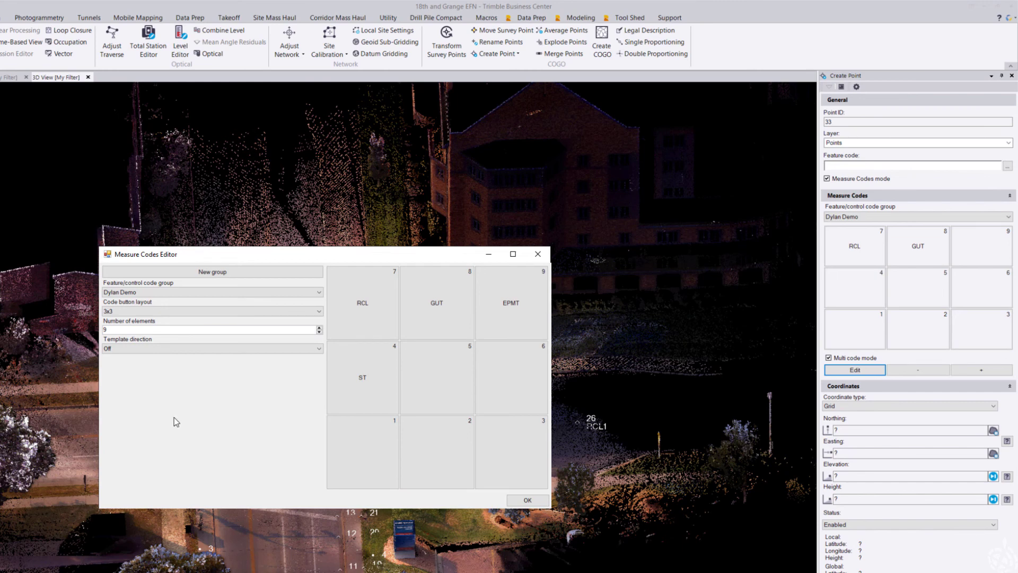
# Assign the feature code BC to code button 5 of the demo group.
pyautogui.click(433, 358)
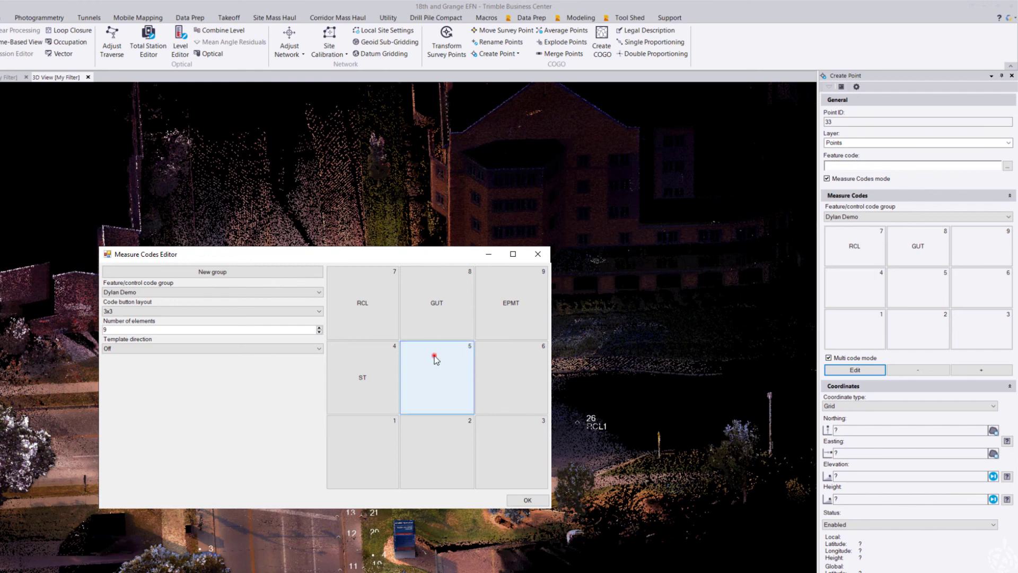
pyautogui.click(434, 374)
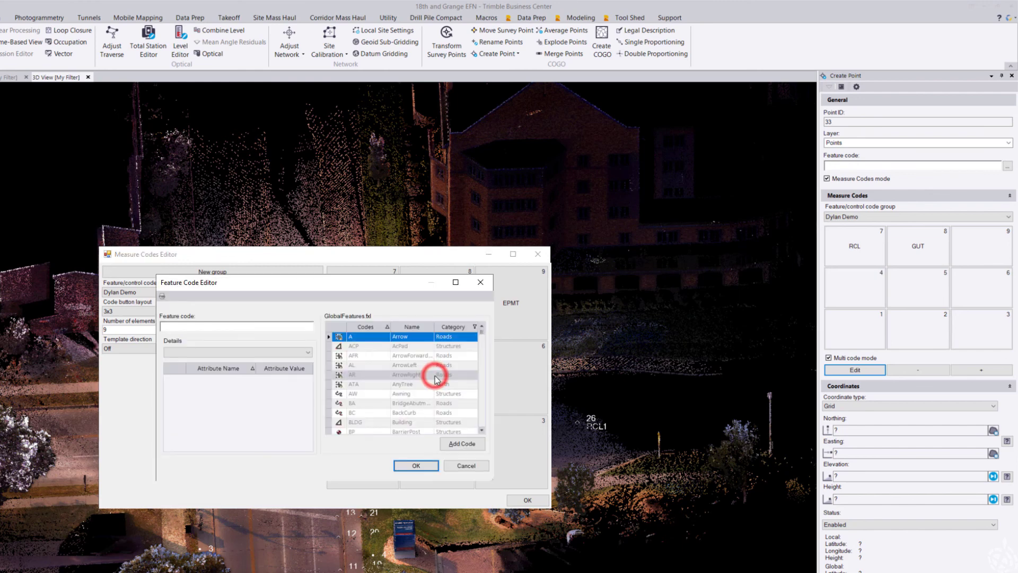
pyautogui.click(205, 325)
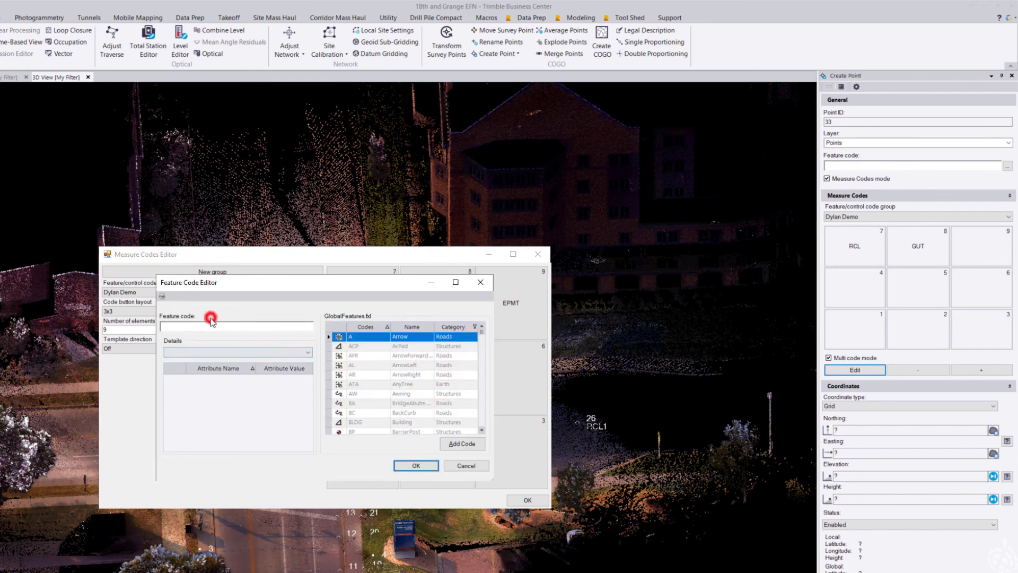
pyautogui.write('BC')
pyautogui.click(409, 465)
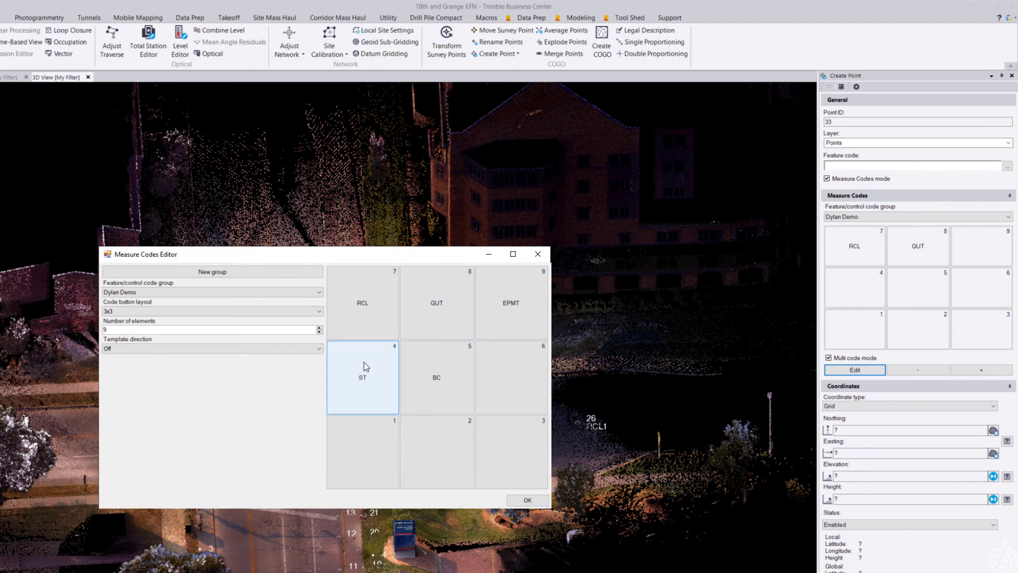
pyautogui.click(222, 272)
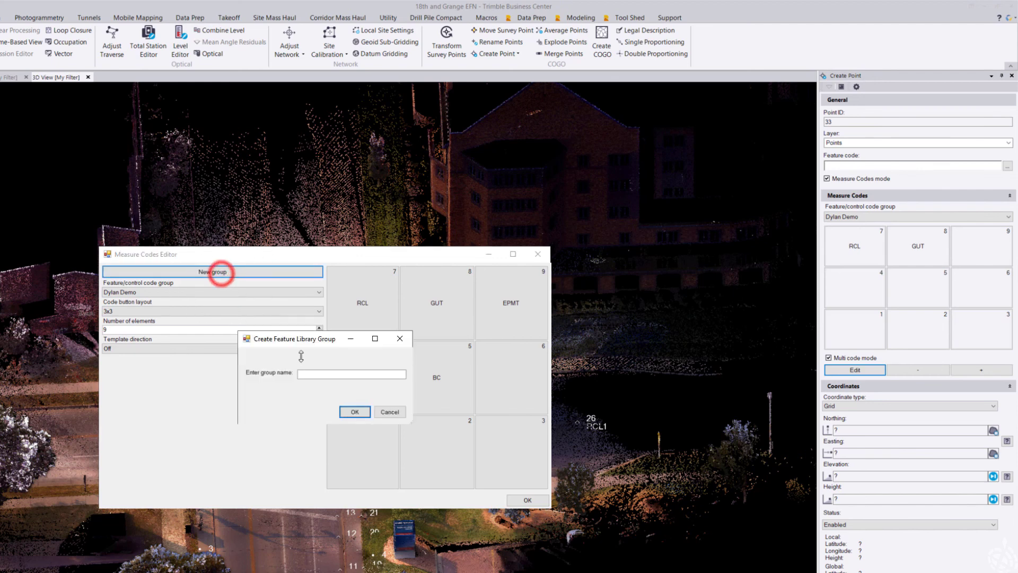
pyautogui.click(383, 412)
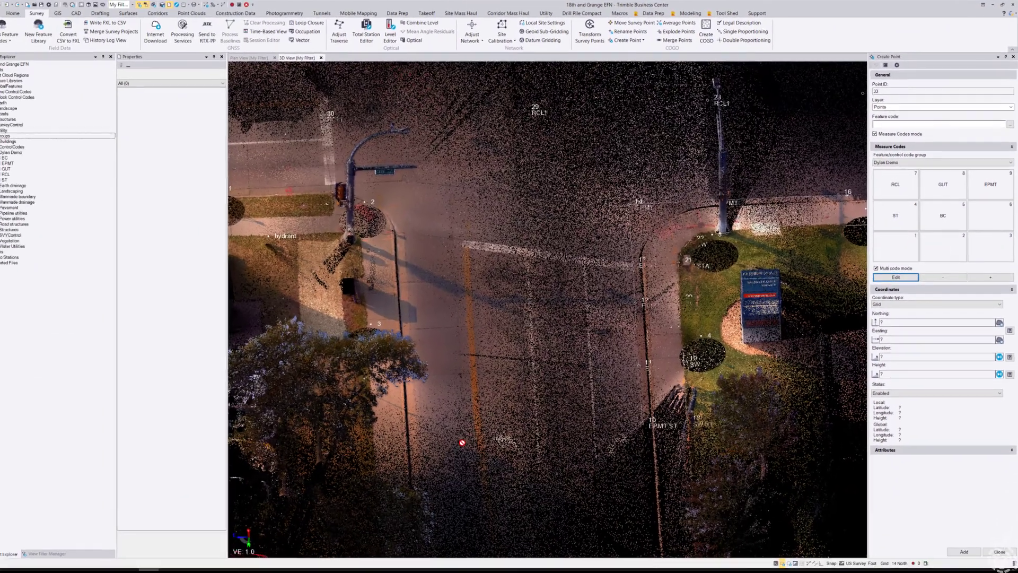
# Set the new point's feature code to EPMT ST from the demo group's measure codes.
pyautogui.scroll(5, 516, 414)
pyautogui.scroll(5, 517, 415)
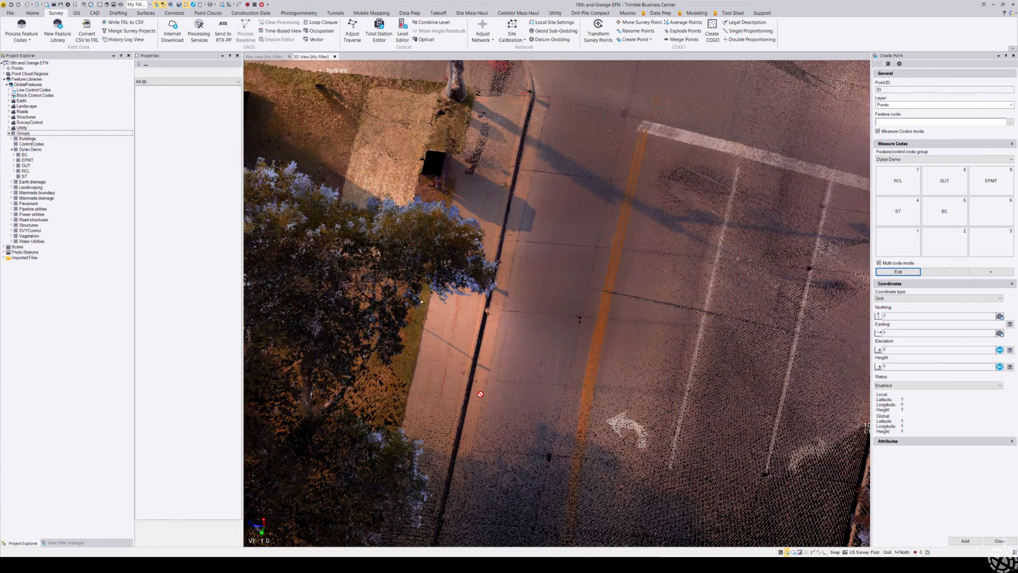
pyautogui.scroll(1, 489, 406)
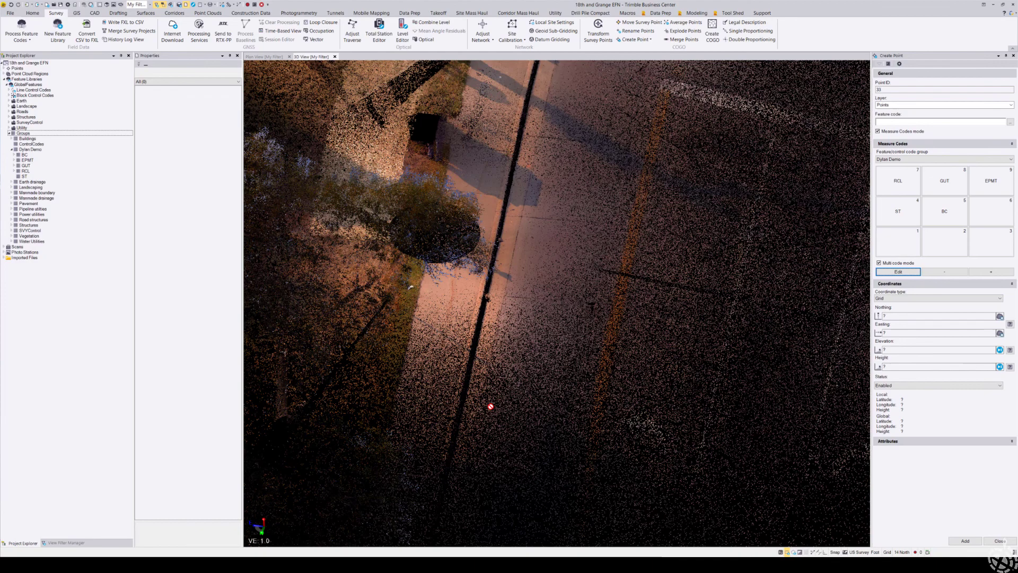
pyautogui.moveTo(490, 407); pyautogui.dragTo(491, 376, button='middle')
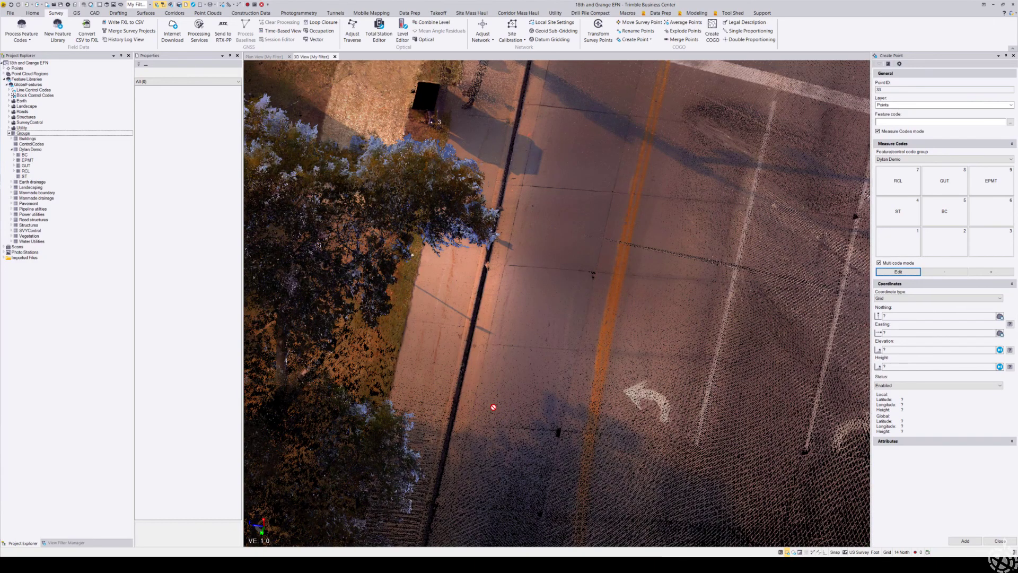
pyautogui.scroll(1, 493, 406)
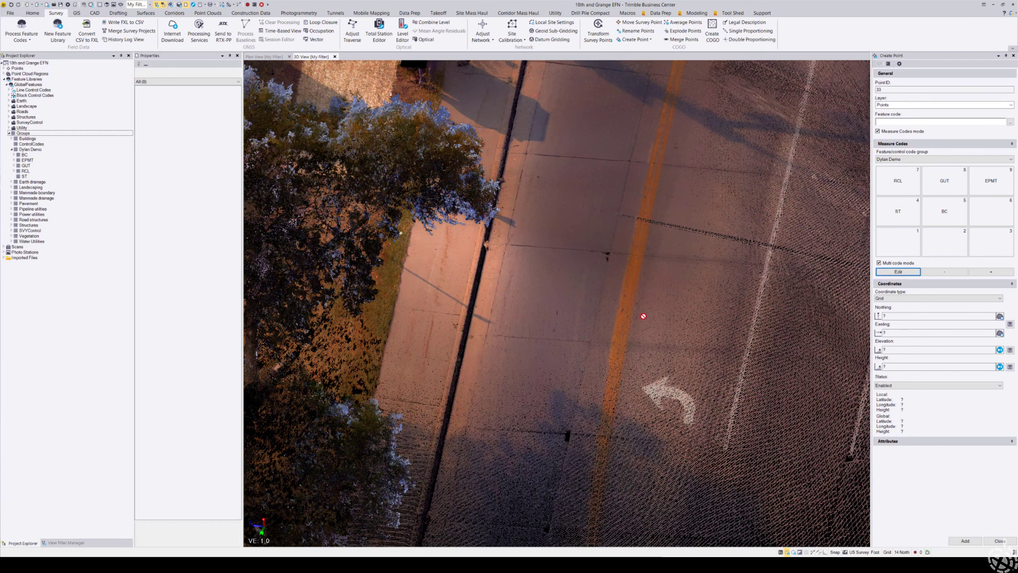
pyautogui.click(886, 122)
pyautogui.click(989, 180)
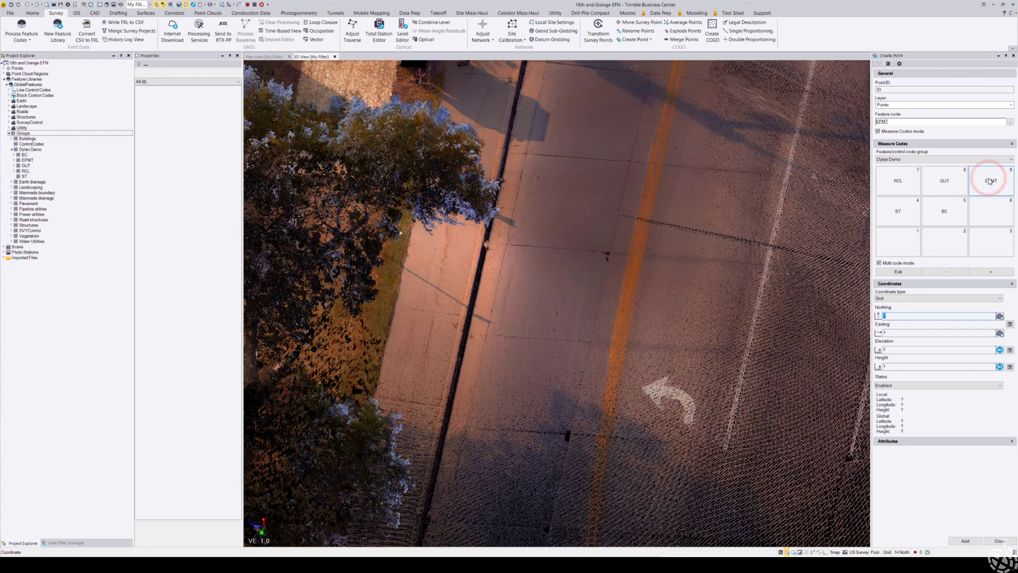
pyautogui.click(899, 220)
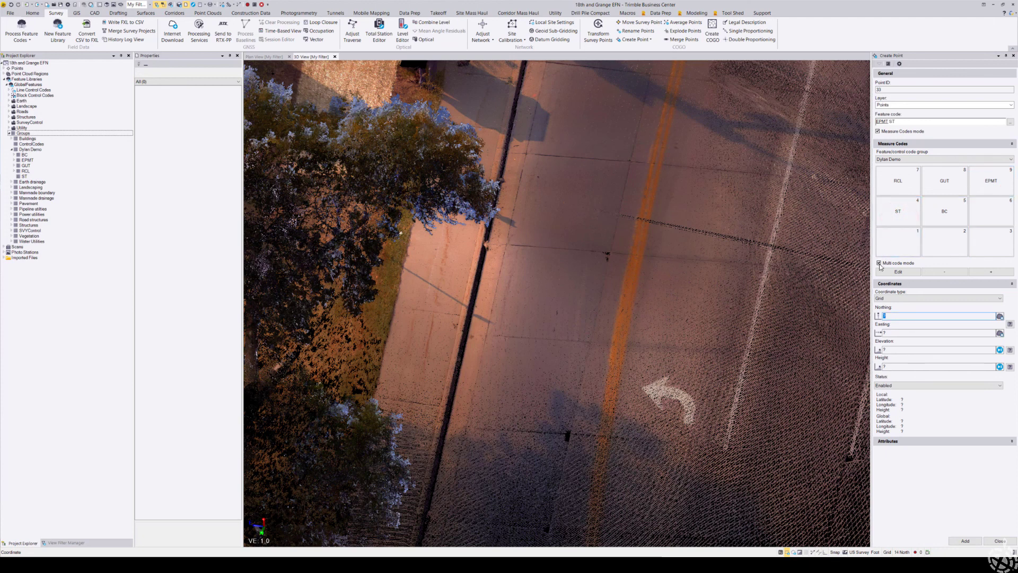
pyautogui.click(879, 263)
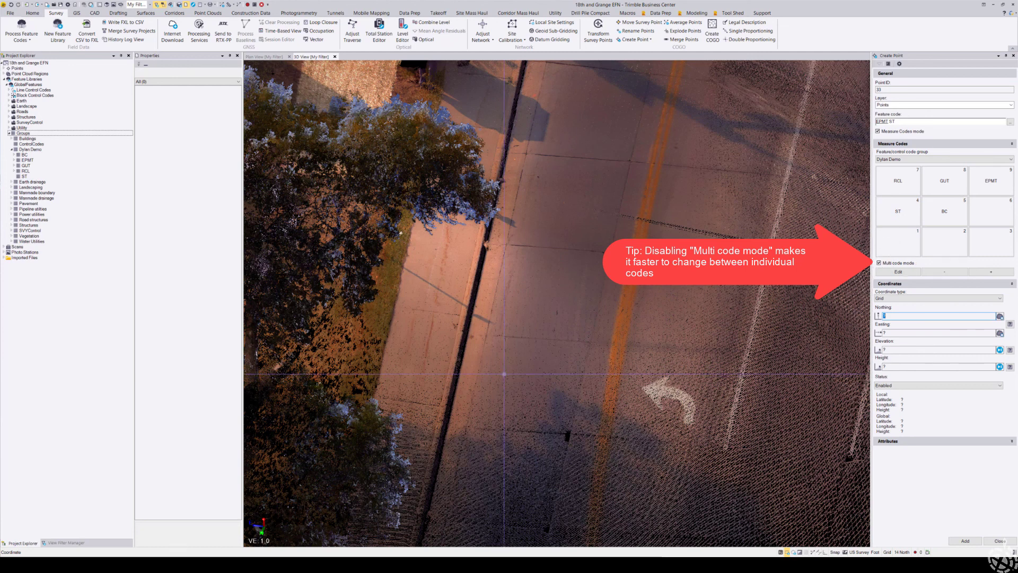
# Create the EPMT ST point in the point cloud where the pavement edge meets a transverse joint near the curb.
pyautogui.scroll(5, 468, 429)
pyautogui.scroll(5, 469, 428)
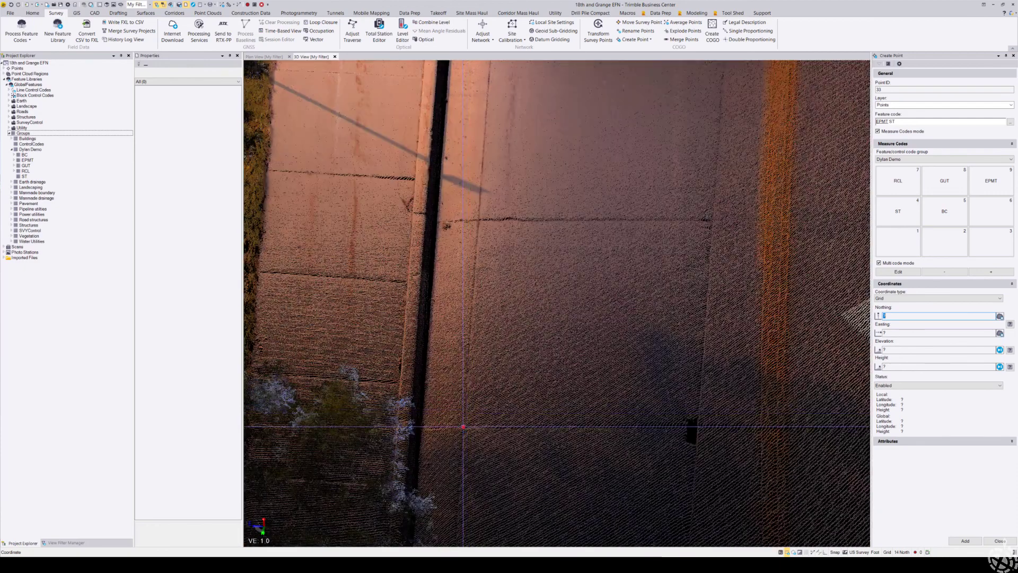
pyautogui.click(463, 426)
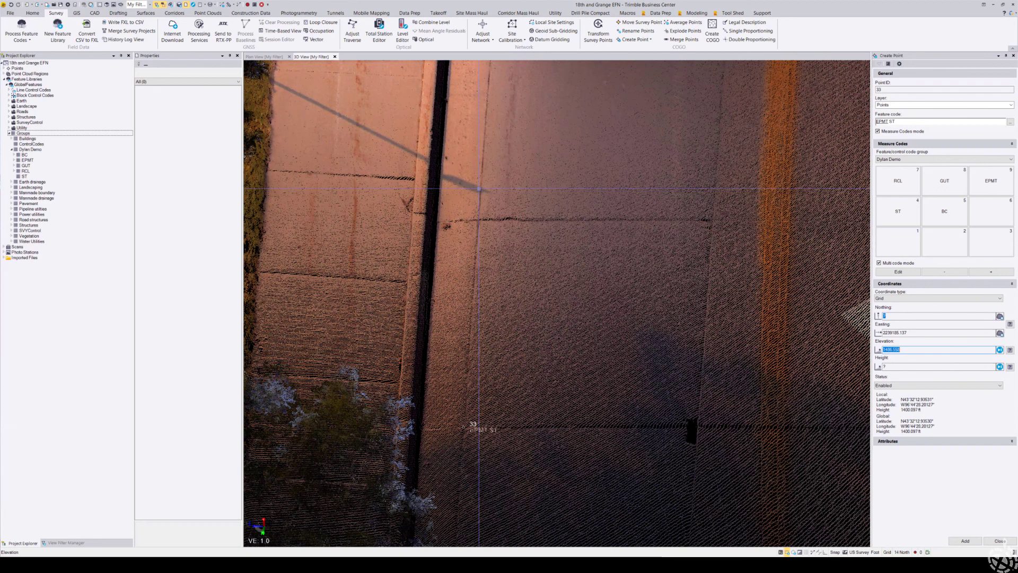
pyautogui.press('Return')
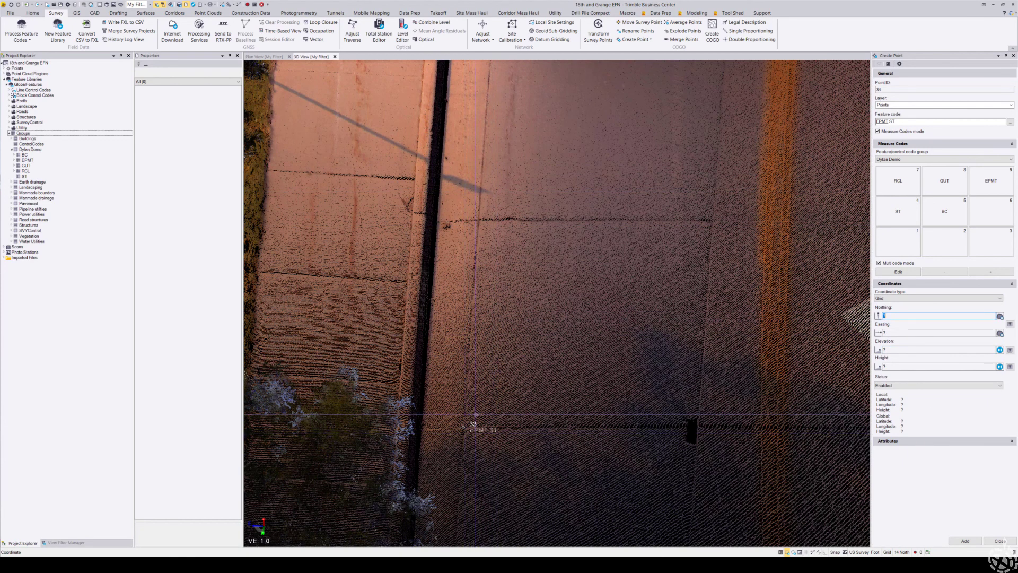
# Reduce the feature code to EPMT and create a point at the next transverse joint along the pavement edge.
pyautogui.click(915, 121)
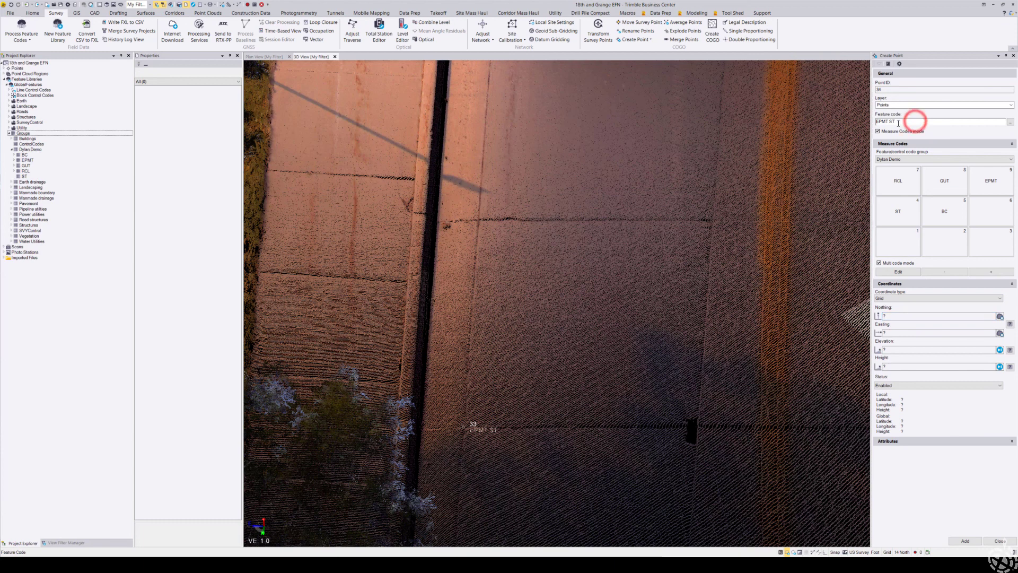
pyautogui.press('BackSpace')
pyautogui.press('Return')
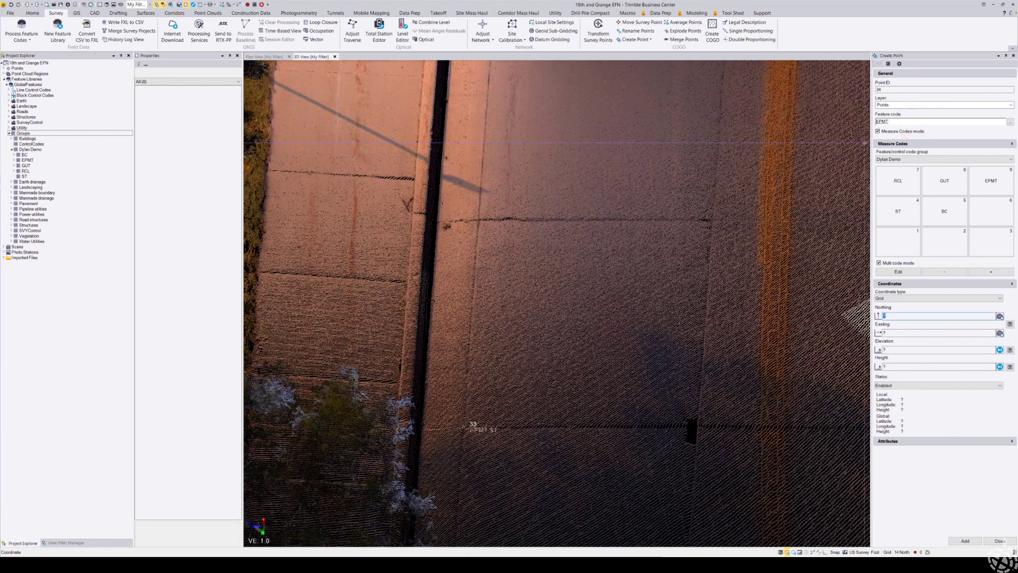
pyautogui.click(480, 219)
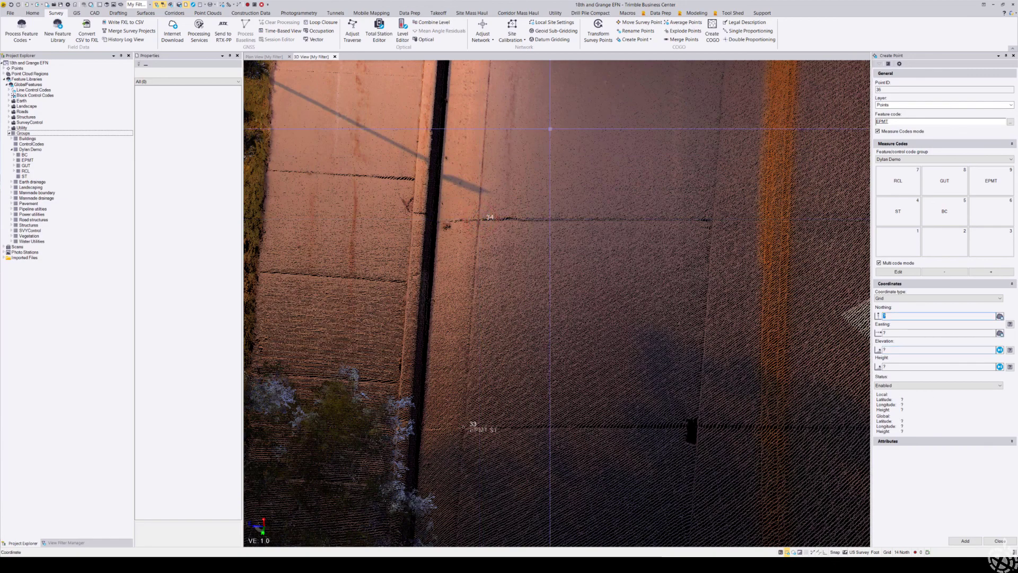
# Create two more EPMT points along the pavement edge, ending where the gutter seam stops near the street corner.
pyautogui.scroll(-2, 541, 267)
pyautogui.moveTo(541, 268); pyautogui.dragTo(507, 409, button='middle')
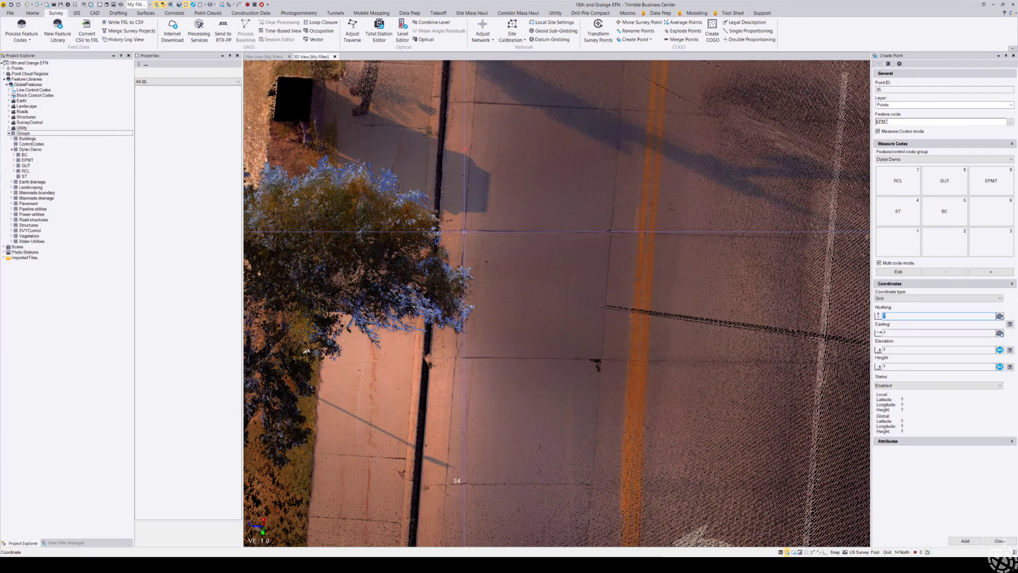
pyautogui.click(465, 231)
pyautogui.moveTo(501, 153); pyautogui.dragTo(487, 419, button='middle')
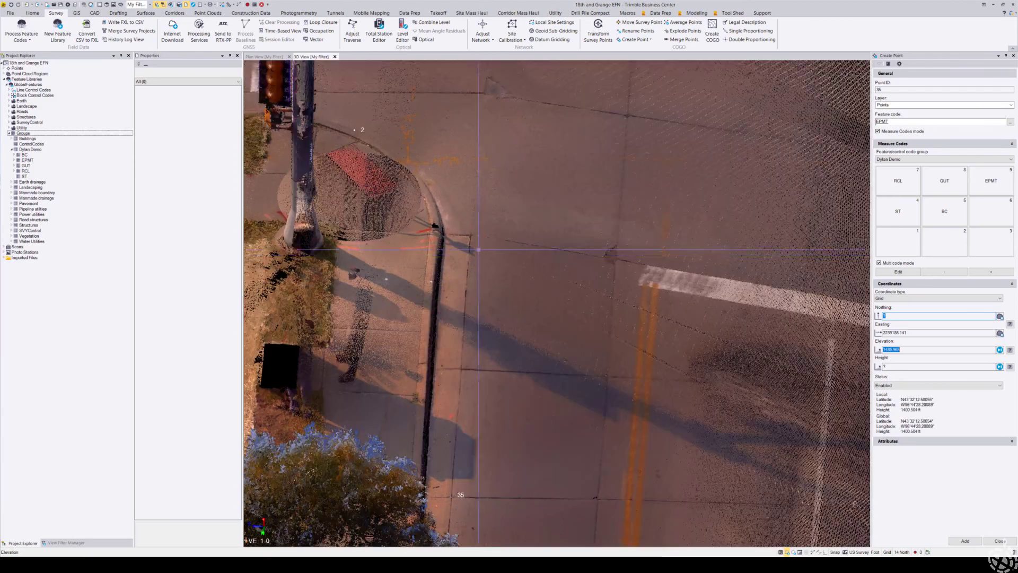
pyautogui.click(470, 237)
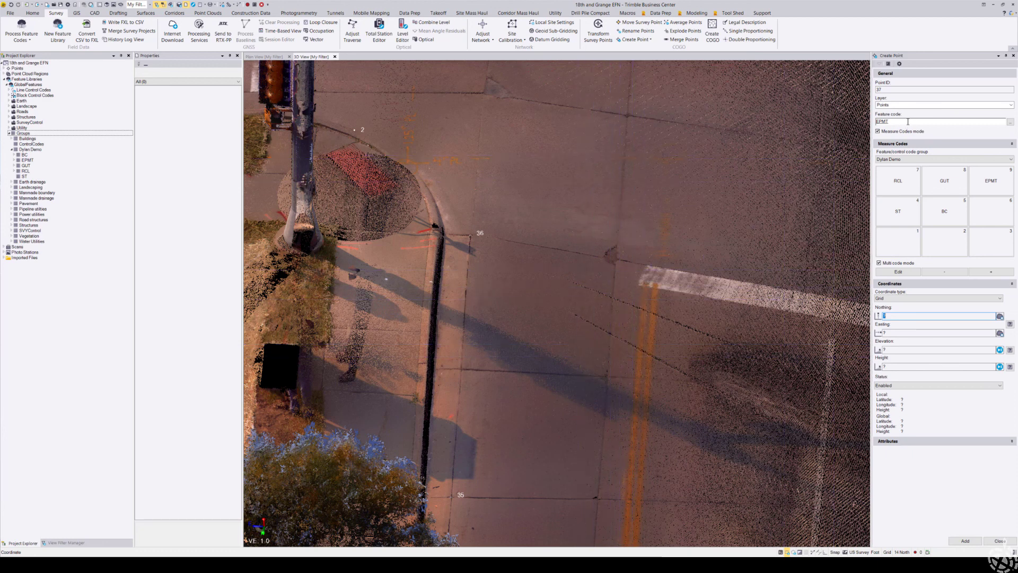
# Switch the measure code group to Water Utilities and replace the feature code with SMH.
pyautogui.click(901, 159)
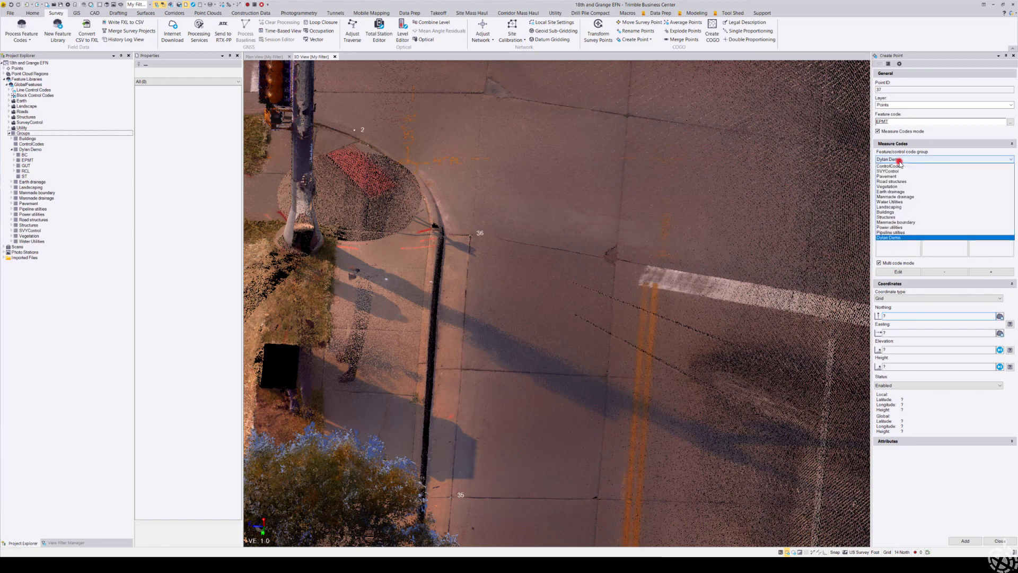
pyautogui.click(899, 234)
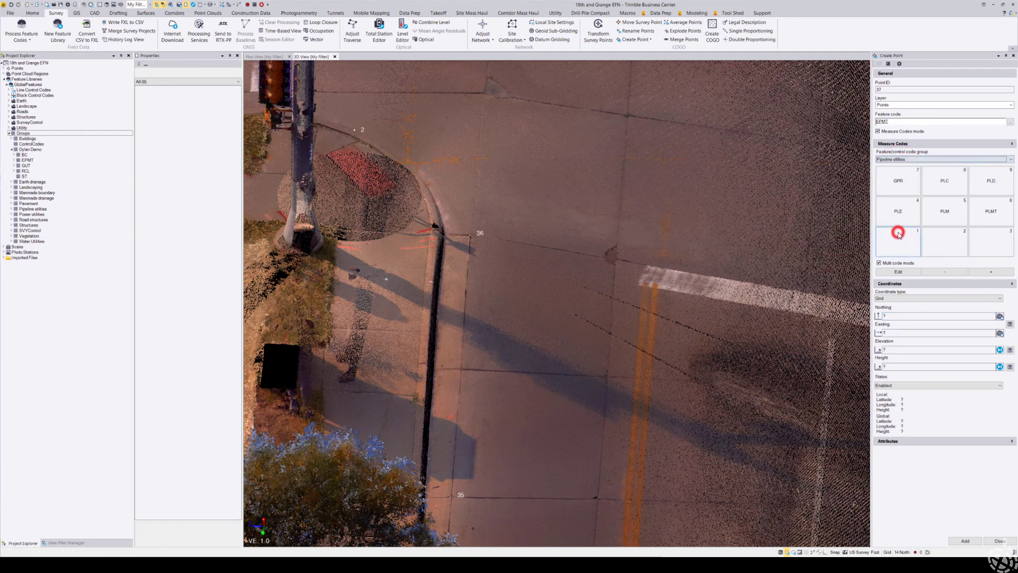
pyautogui.click(904, 159)
pyautogui.click(902, 207)
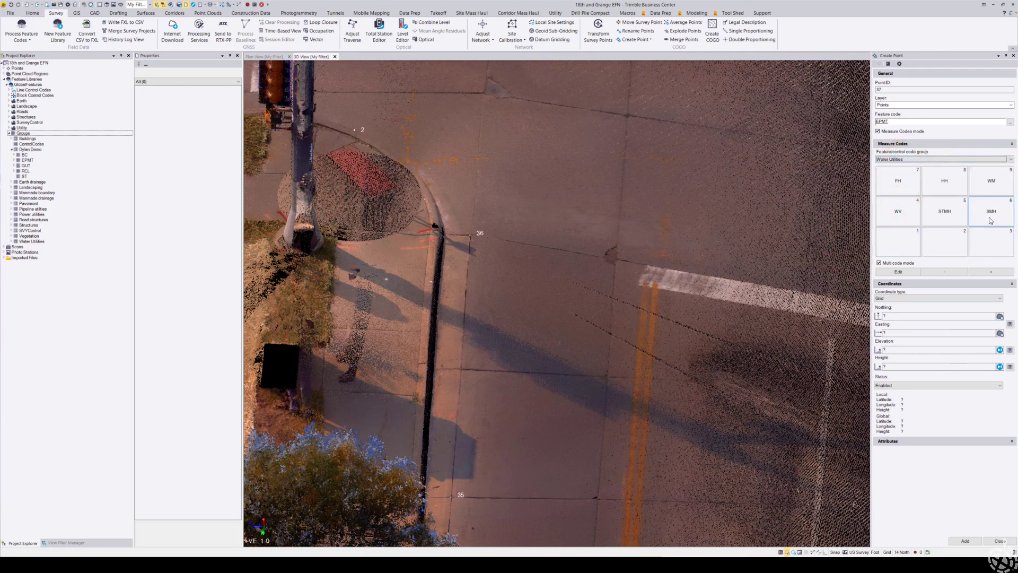
pyautogui.doubleClick(900, 121)
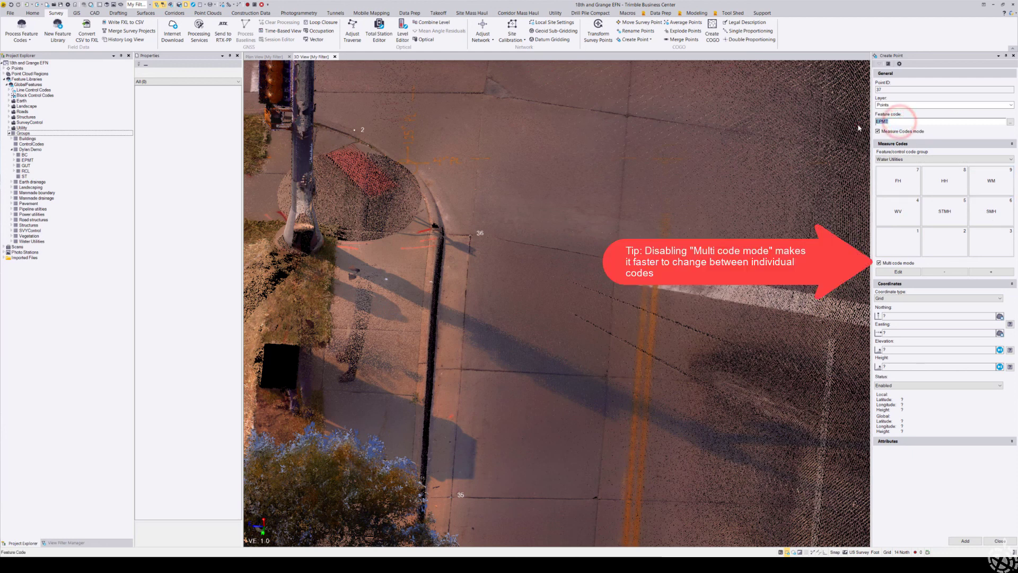
pyautogui.click(994, 214)
# Create the SMH point on the manhole in the grass strip between the curb and the sidewalk.
pyautogui.moveTo(432, 152); pyautogui.dragTo(738, 234, button='middle')
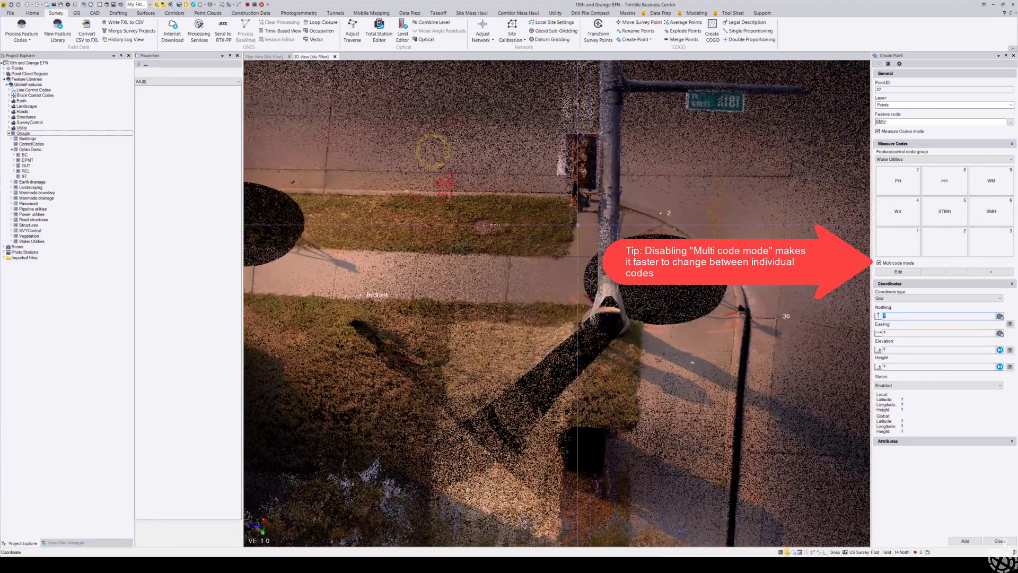
pyautogui.scroll(5, 475, 239)
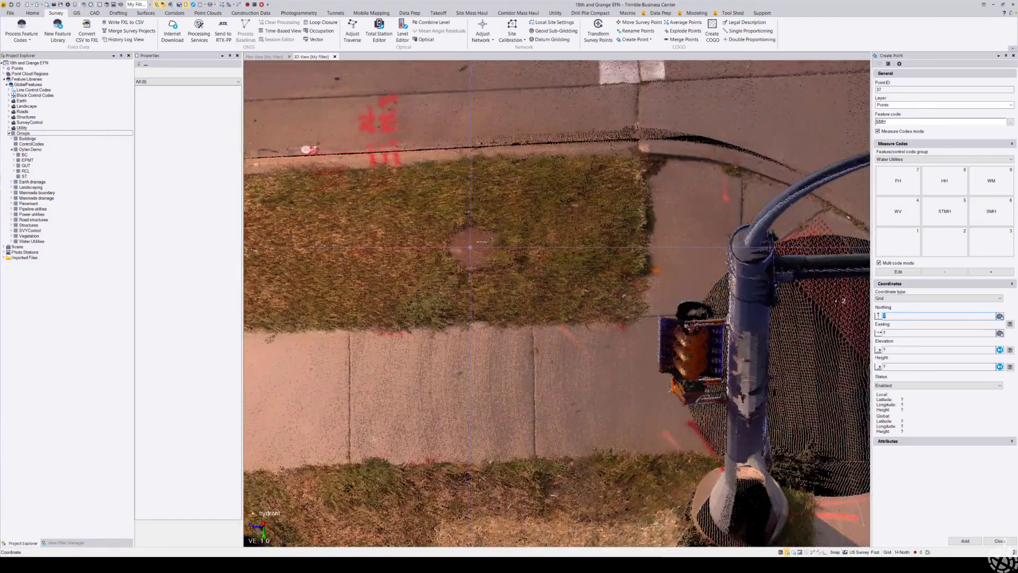
pyautogui.click(472, 246)
pyautogui.press('Return')
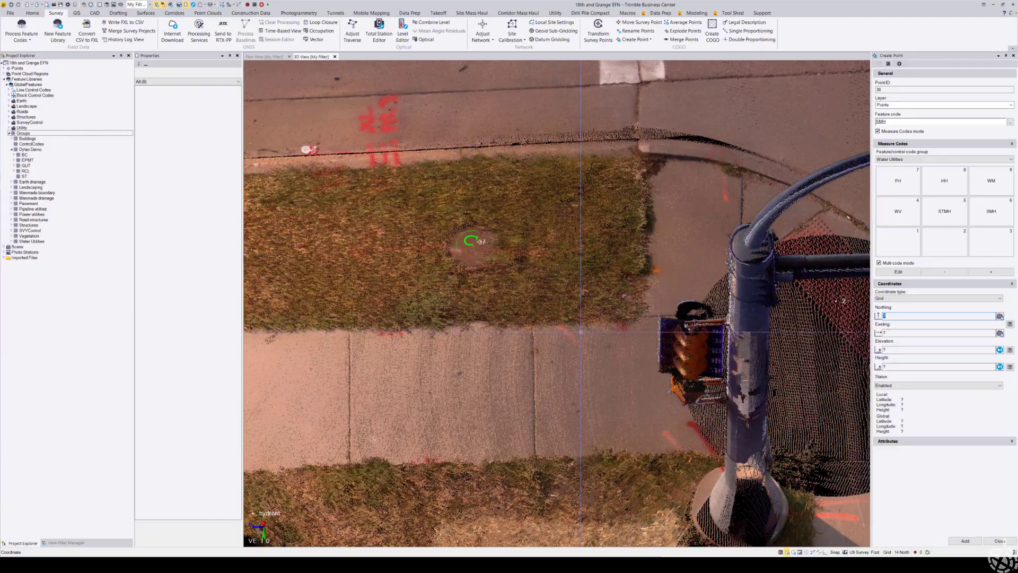
# Return to the demo code group, increment the BC code to BC1, and replace the feature code with BC1 ST.
pyautogui.scroll(-4, 566, 291)
pyautogui.keyDown('shift'); pyautogui.moveTo(565, 290); pyautogui.dragTo(547, 325, button='middle'); pyautogui.keyUp('shift')
pyautogui.scroll(5, 555, 307)
pyautogui.scroll(-5, 546, 321)
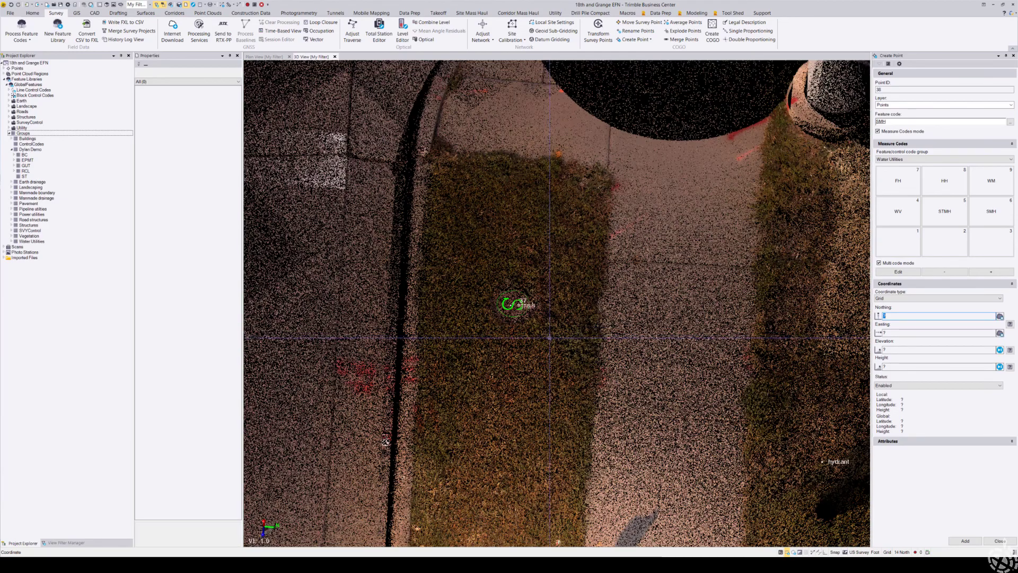
pyautogui.moveTo(583, 379); pyautogui.dragTo(589, 320, button='middle')
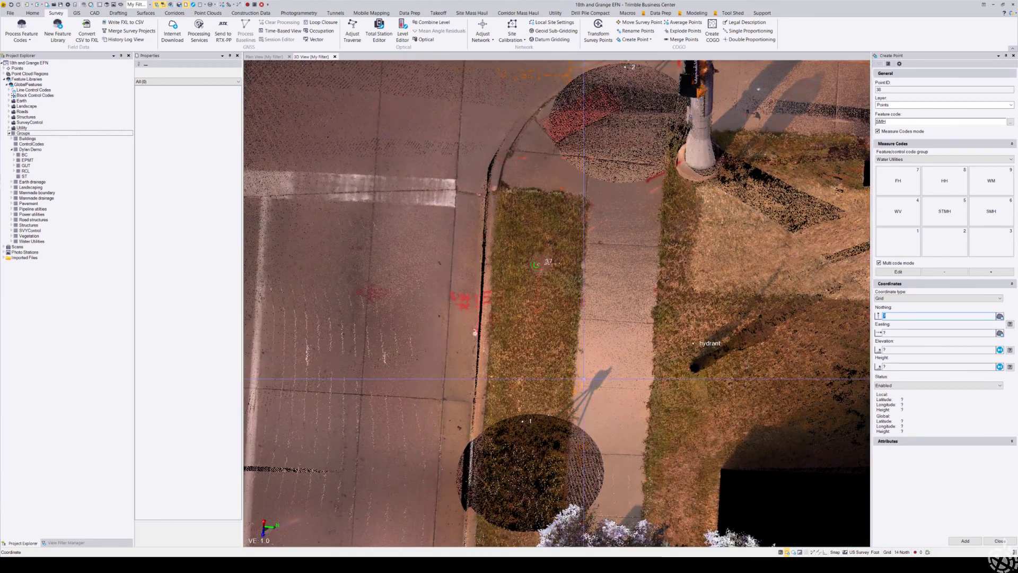
pyautogui.click(952, 159)
pyautogui.click(885, 239)
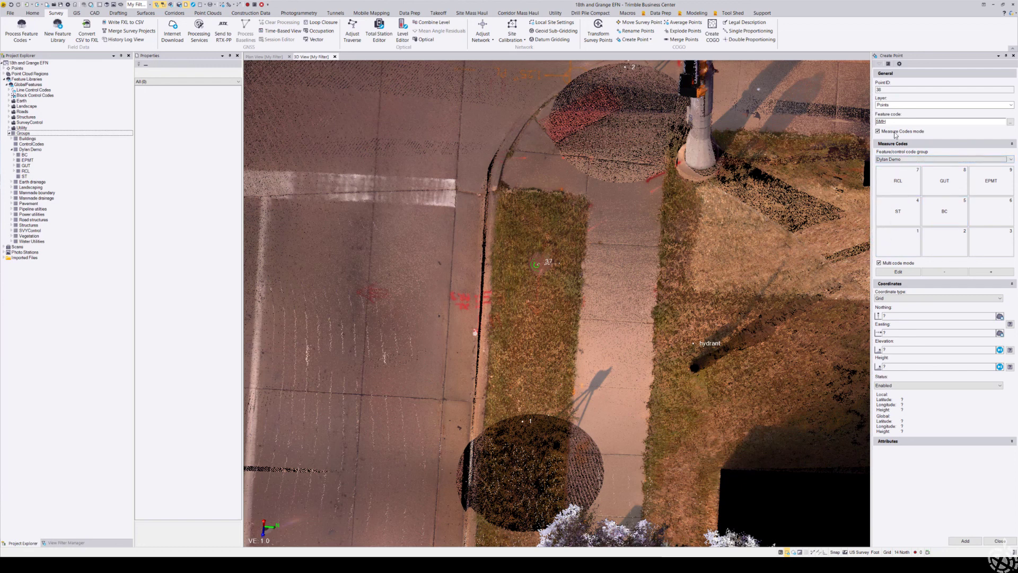
pyautogui.moveTo(895, 122); pyautogui.dragTo(863, 124)
pyautogui.press('BackSpace')
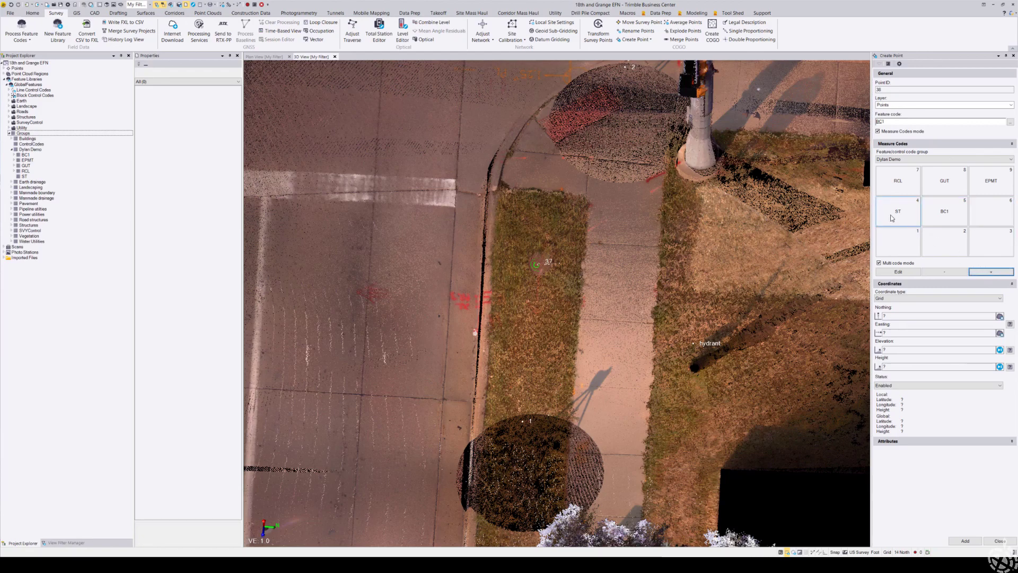
# Create the BC1 ST point on the back of curb beside the grass strip, in line with the gutter joint.
pyautogui.moveTo(505, 456); pyautogui.dragTo(540, 134, button='middle')
pyautogui.scroll(2, 496, 313)
pyautogui.keyDown('shift'); pyautogui.moveTo(513, 313); pyautogui.dragTo(539, 137, button='middle'); pyautogui.keyUp('shift')
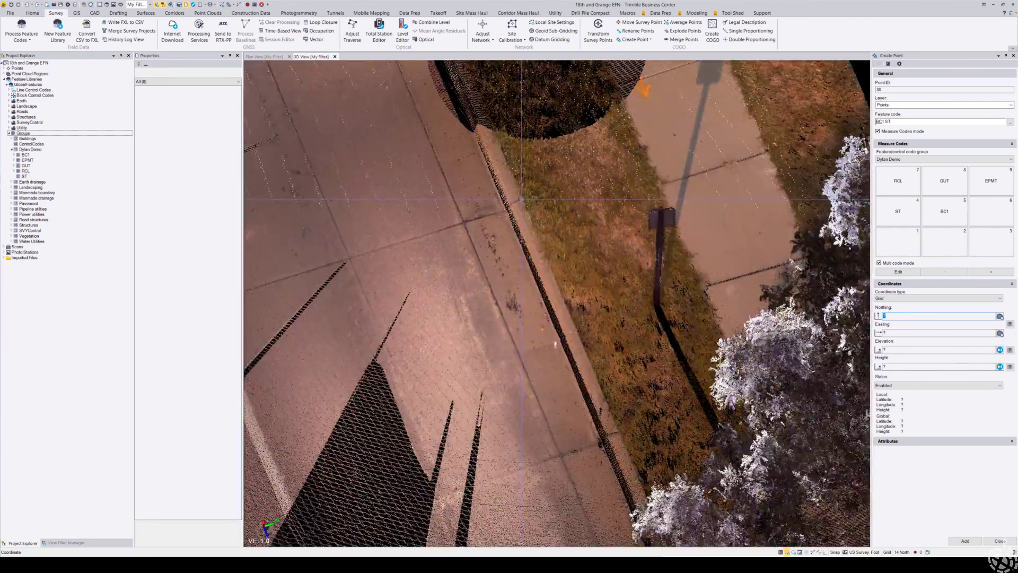
pyautogui.click(522, 199)
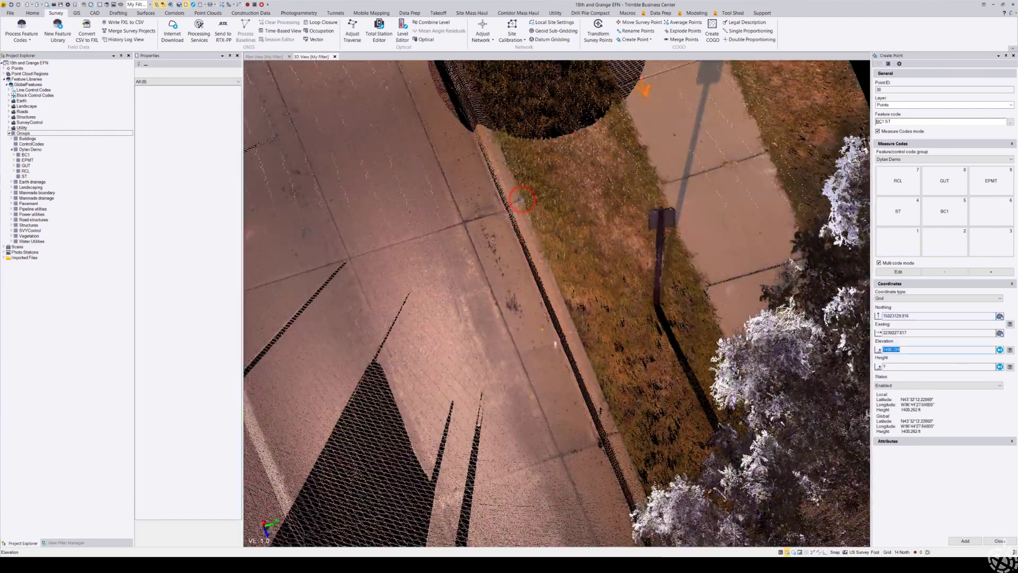
pyautogui.press('Return')
pyautogui.moveTo(530, 157); pyautogui.dragTo(640, 498, button='middle')
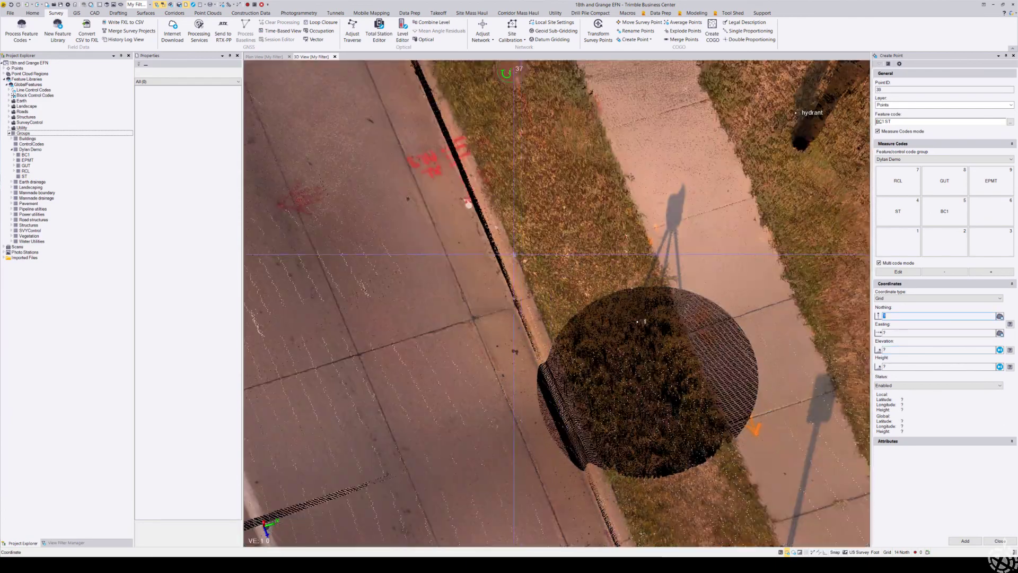
# Create another BC1 ST point on the back of curb along the grass strip, closer to the street corner.
pyautogui.click(513, 249)
pyautogui.moveTo(489, 136); pyautogui.dragTo(480, 199, button='middle')
pyautogui.press('Return')
# Shorten the feature code to BC1 and create a point on the back of curb at the grass strip's corner.
pyautogui.scroll(6, 543, 370)
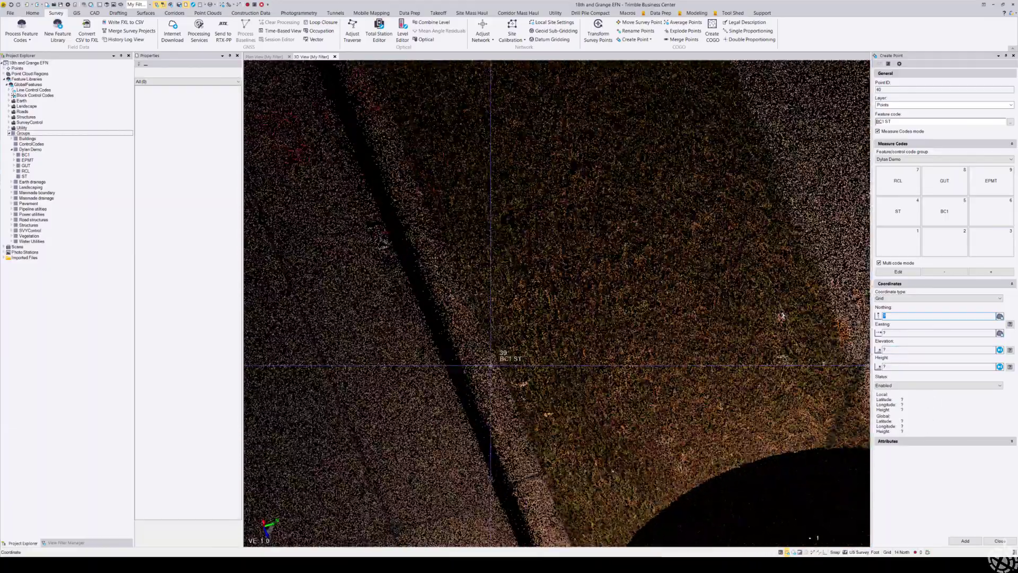
pyautogui.scroll(-10, 488, 362)
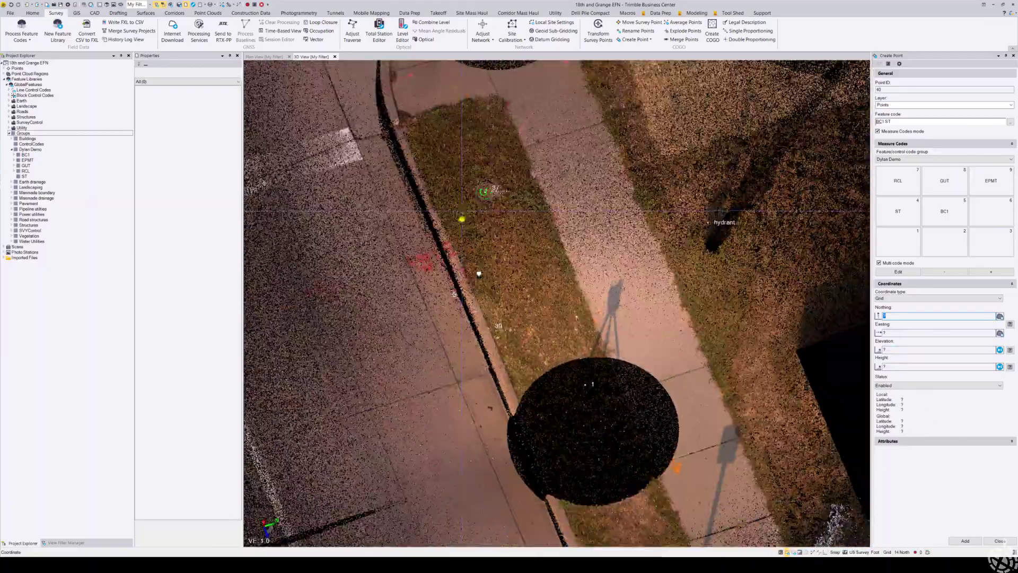
pyautogui.middleClick(461, 219)
pyautogui.click(895, 121)
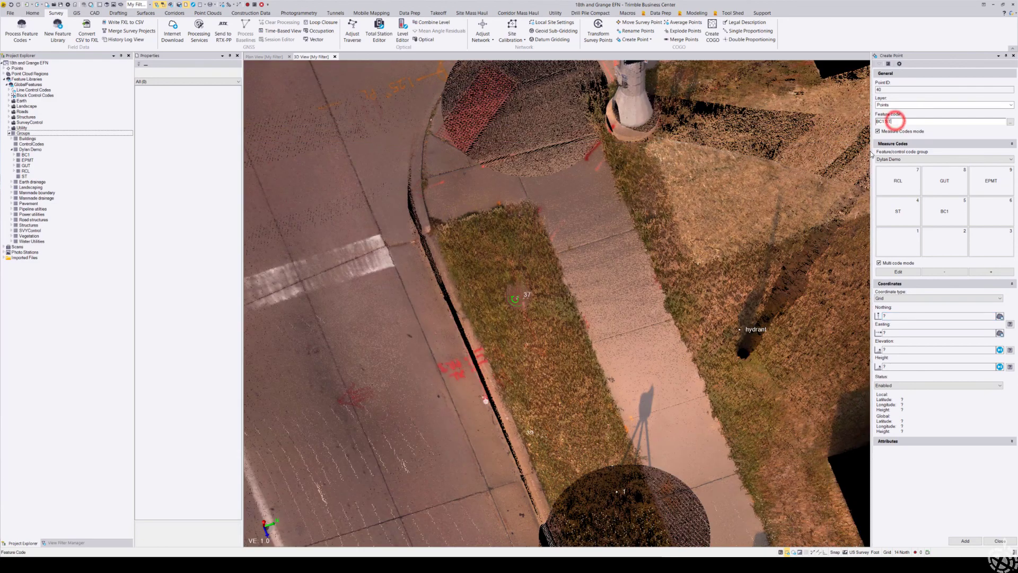
pyautogui.press('BackSpace')
pyautogui.click(895, 315)
pyautogui.scroll(4, 426, 239)
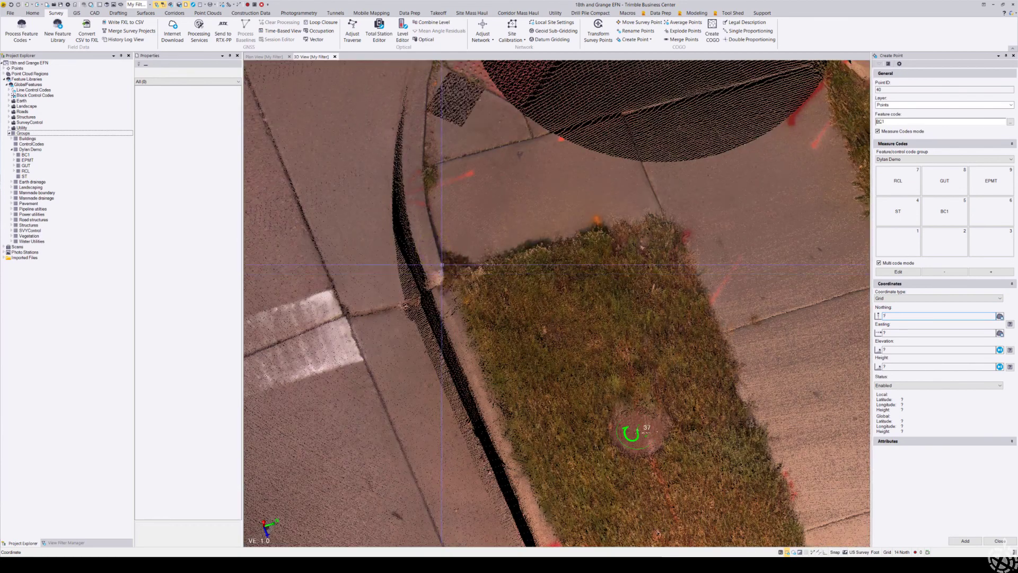
pyautogui.click(443, 265)
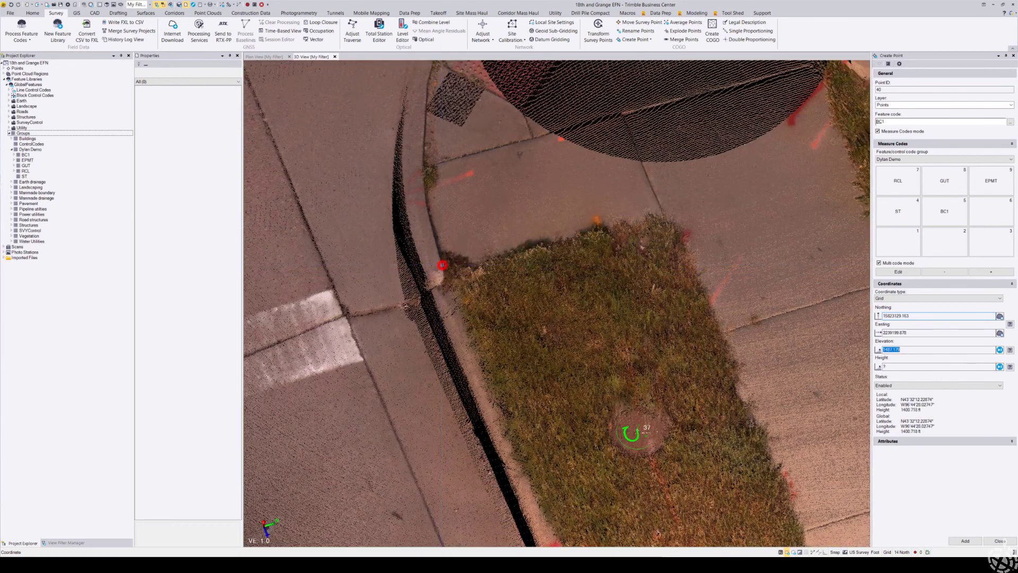
pyautogui.press('Return')
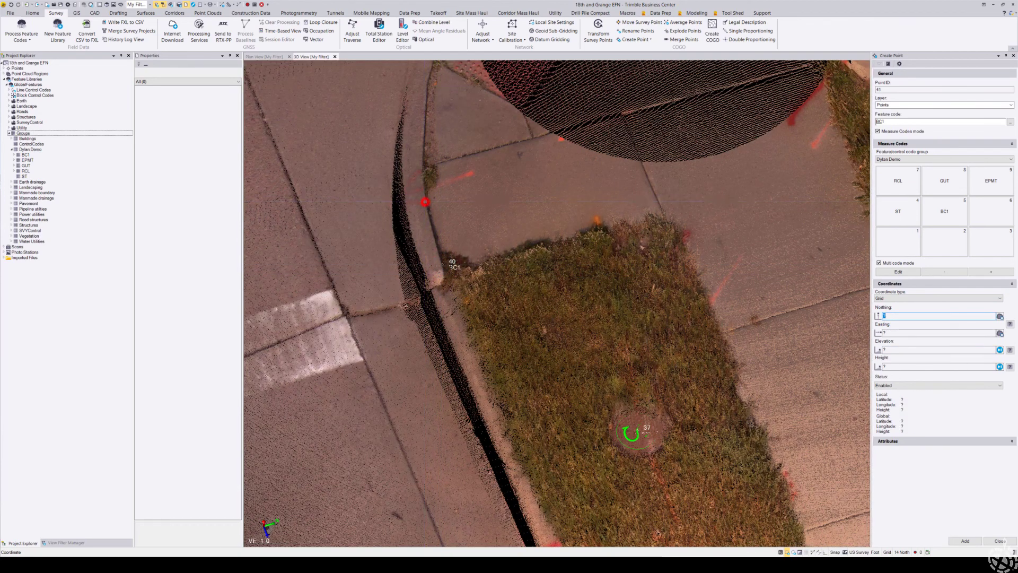
# Create two more BC1 points along the back of curb beside the concrete, continuing from the grass corner.
pyautogui.click(426, 202)
pyautogui.press('Return')
pyautogui.click(426, 125)
pyautogui.press('Return')
# Create four BC1 points around the curved back of curb, past the scanner's blind circle to the adjoining street.
pyautogui.moveTo(431, 126); pyautogui.dragTo(406, 333, button='middle')
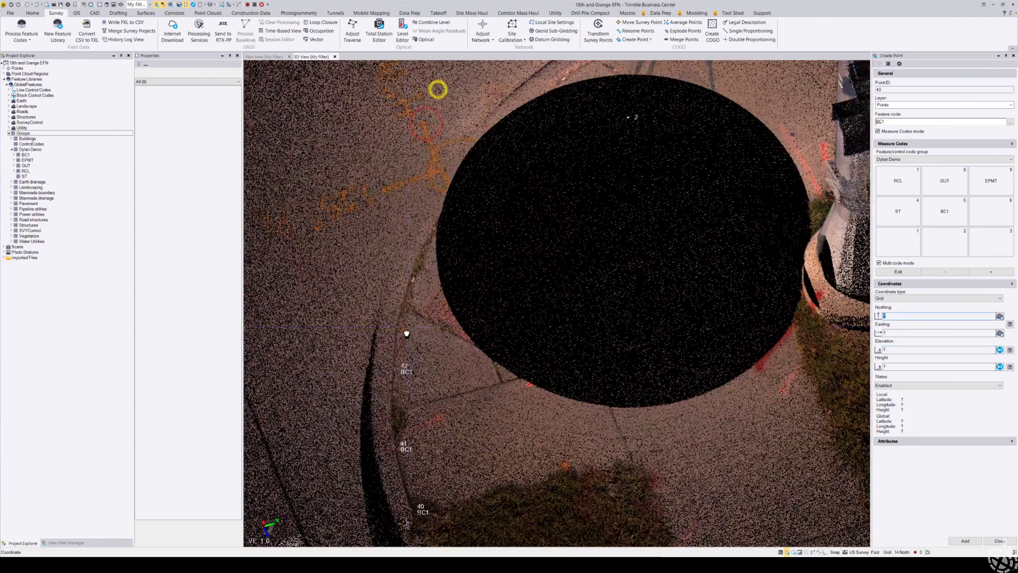
pyautogui.click(424, 244)
pyautogui.moveTo(463, 196); pyautogui.dragTo(393, 278, button='middle')
pyautogui.click(449, 210)
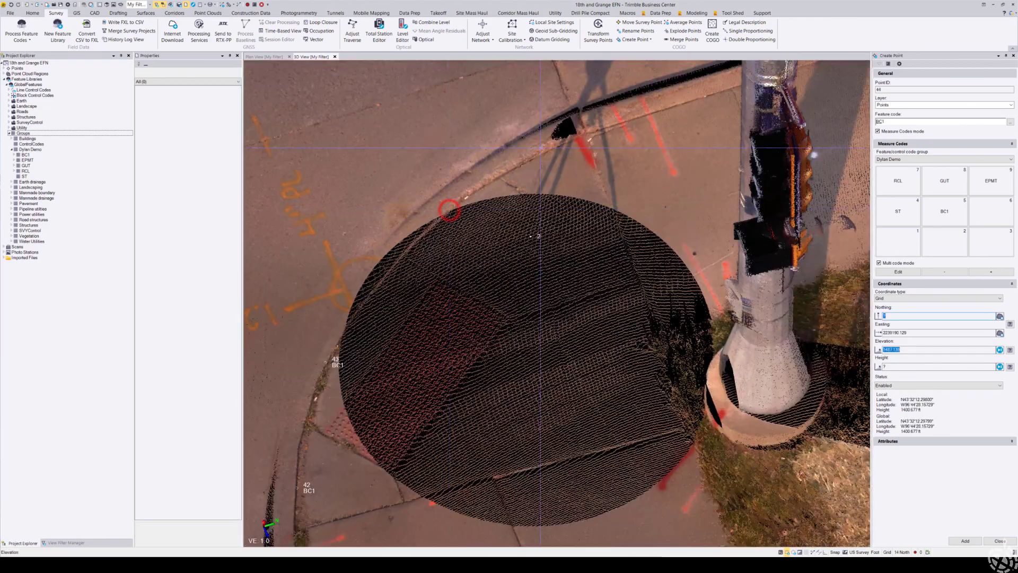
pyautogui.press('Return')
pyautogui.click(542, 148)
pyautogui.press('Return')
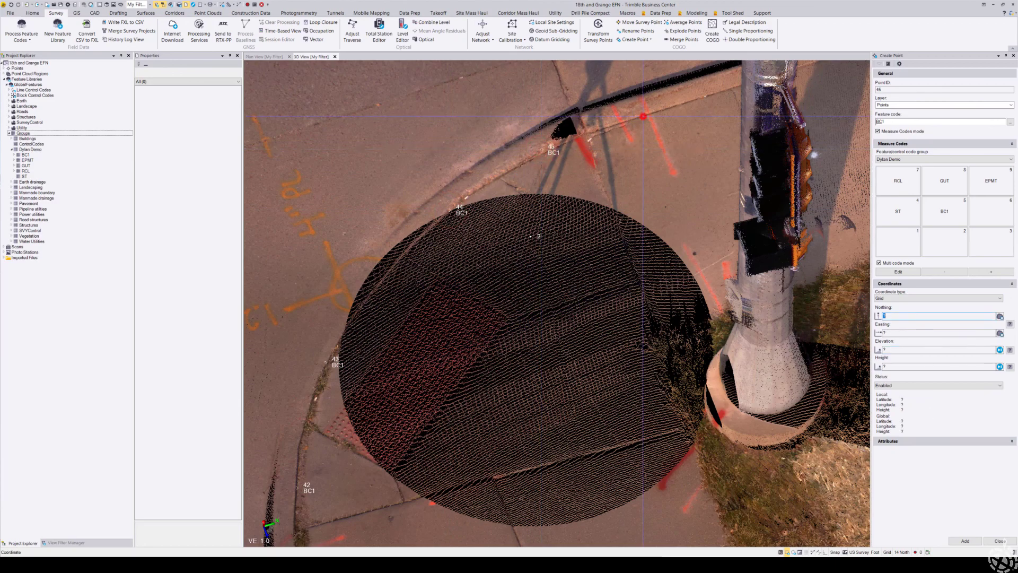
pyautogui.click(643, 116)
pyautogui.scroll(-3, 614, 261)
pyautogui.press('Return')
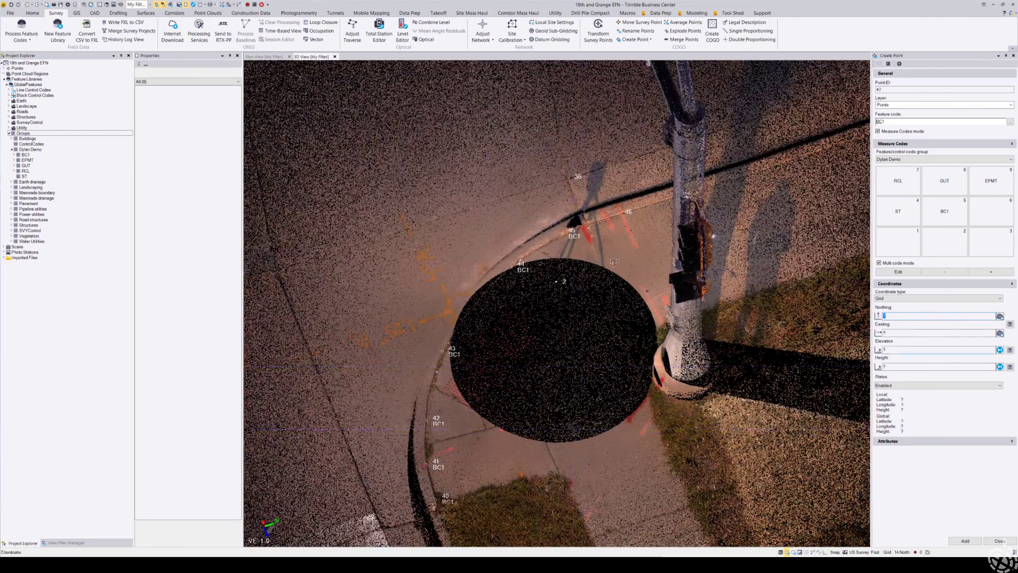
# List the project's points and examine the back-of-curb points from the corner curve along the grass strip.
pyautogui.keyDown('shift'); pyautogui.moveTo(614, 261); pyautogui.dragTo(586, 239, button='middle'); pyautogui.keyUp('shift')
pyautogui.moveTo(583, 405); pyautogui.dragTo(580, 331, button='middle')
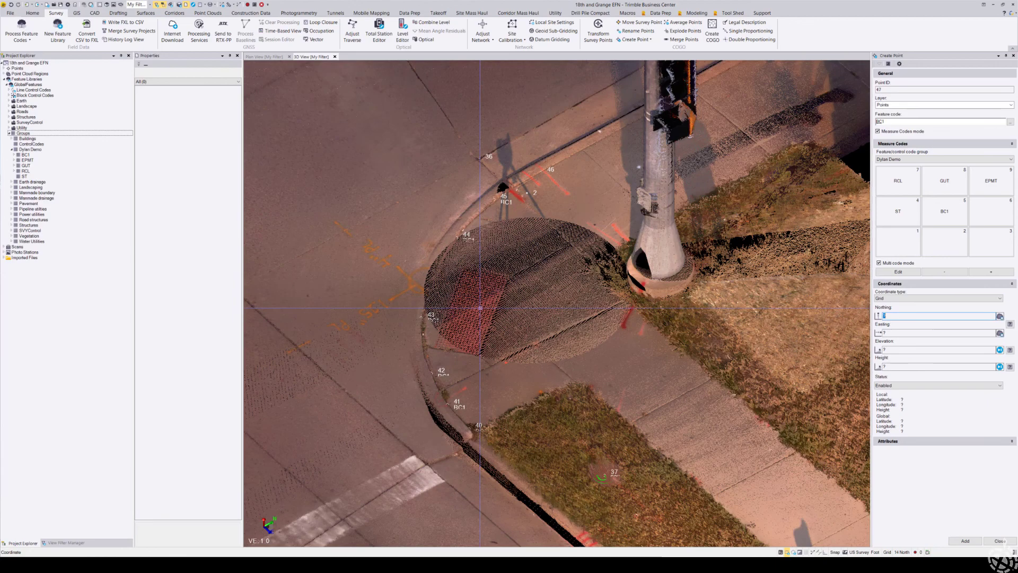
pyautogui.moveTo(479, 308); pyautogui.dragTo(513, 285, button='middle')
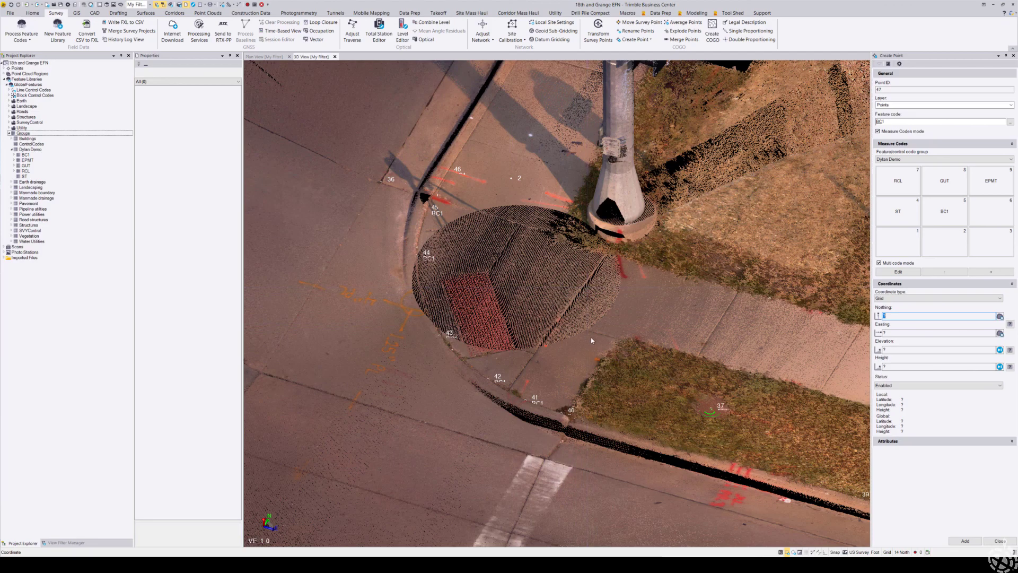
pyautogui.moveTo(673, 386); pyautogui.dragTo(279, 251, button='middle')
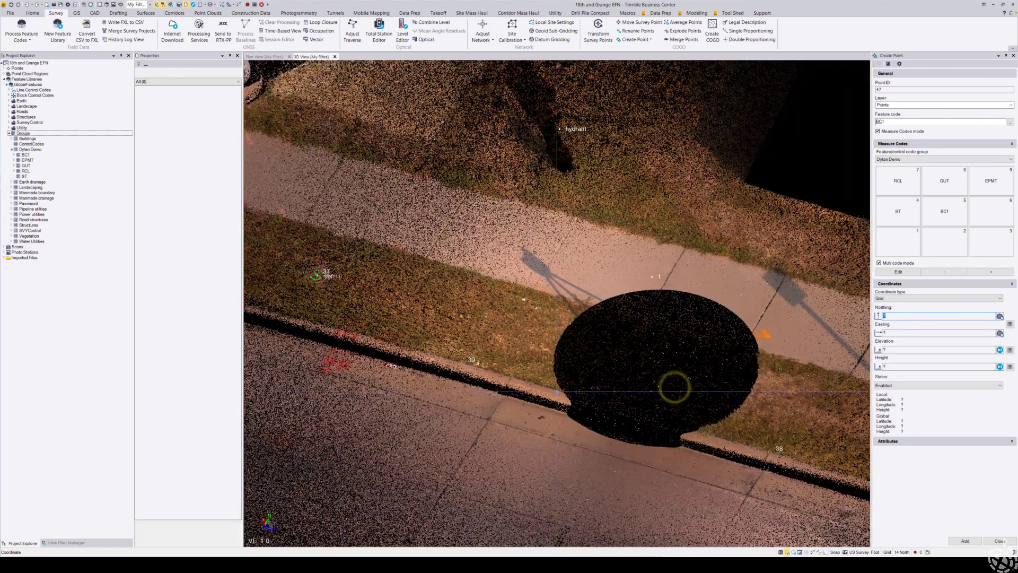
pyautogui.moveTo(655, 436); pyautogui.dragTo(471, 372, button='middle')
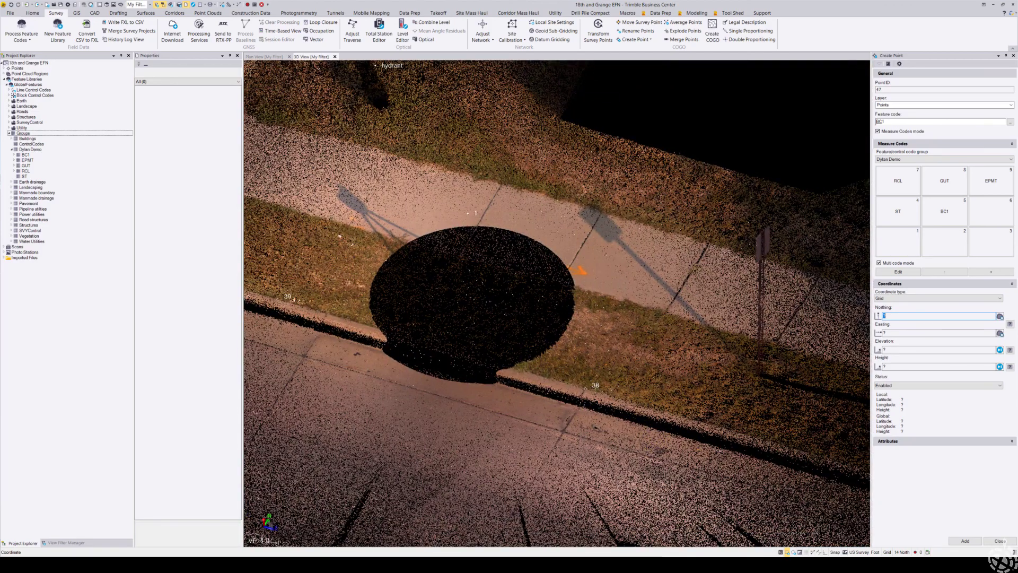
pyautogui.scroll(2, 798, 484)
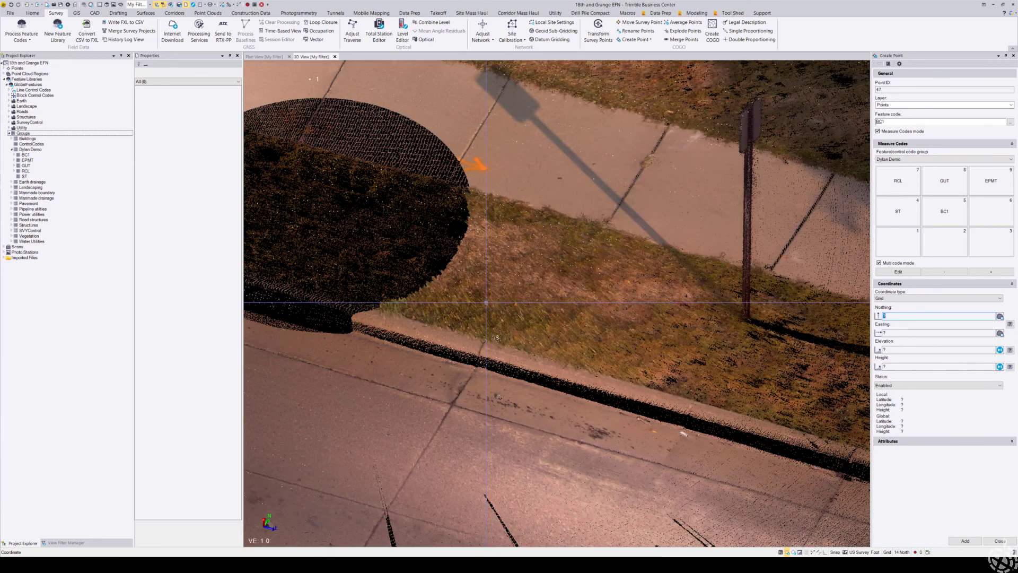
pyautogui.click(6, 69)
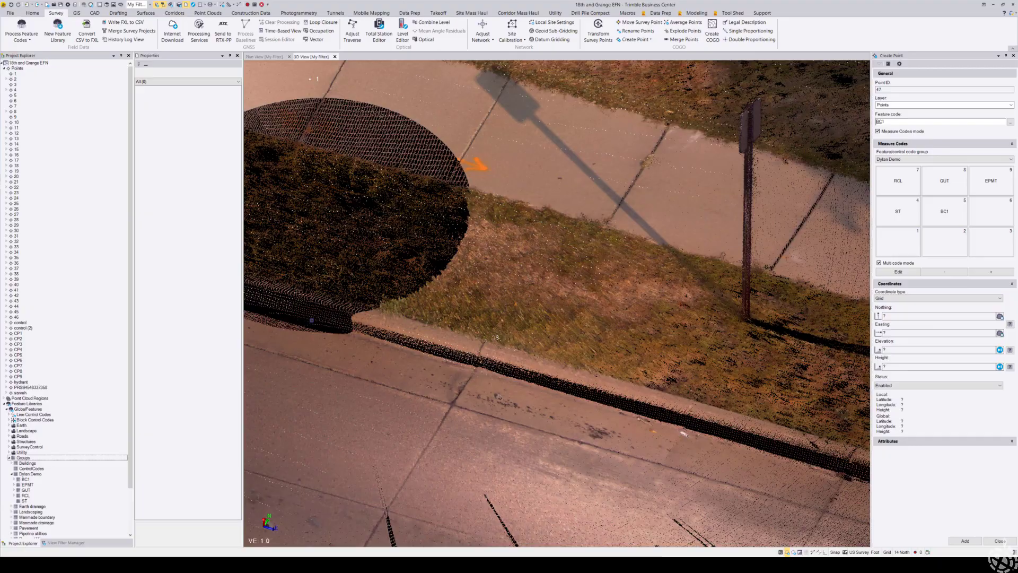
pyautogui.keyDown('shift'); pyautogui.moveTo(497, 318); pyautogui.dragTo(504, 341, button='middle'); pyautogui.keyUp('shift')
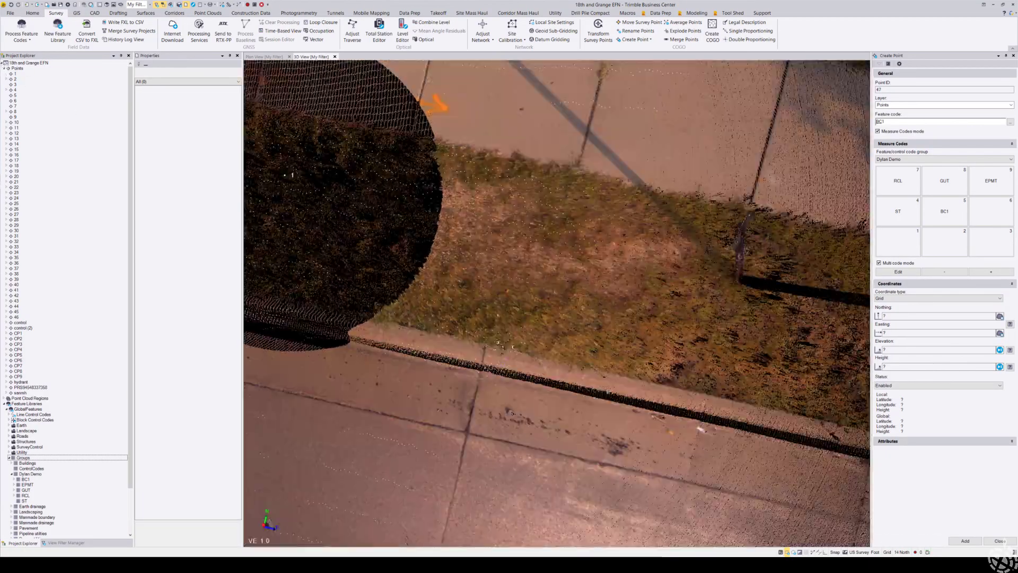
pyautogui.scroll(-3, 437, 393)
pyautogui.moveTo(437, 393); pyautogui.dragTo(683, 469, button='middle')
pyautogui.moveTo(422, 400); pyautogui.dragTo(365, 384, button='middle')
pyautogui.scroll(4, 422, 400)
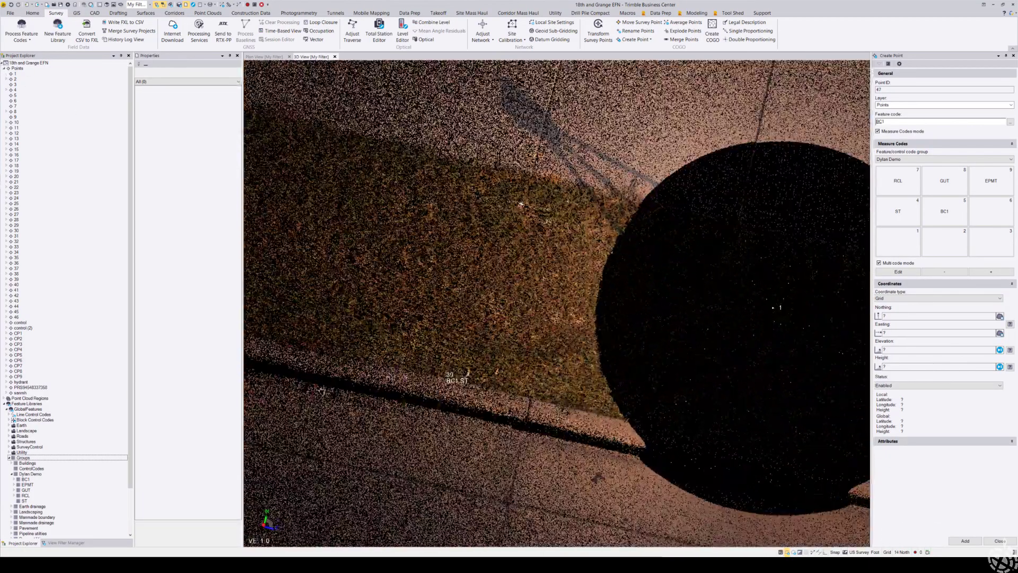
# Set the feature code of point 39 to BC1.
pyautogui.click(17, 279)
pyautogui.click(210, 114)
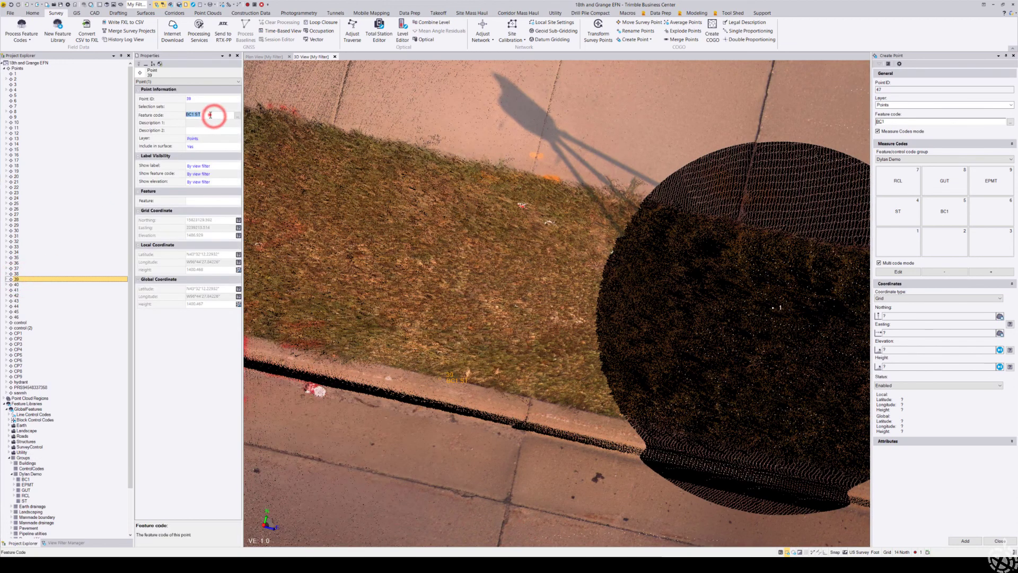
pyautogui.click(211, 115)
pyautogui.press('BackSpace')
pyautogui.press('Return')
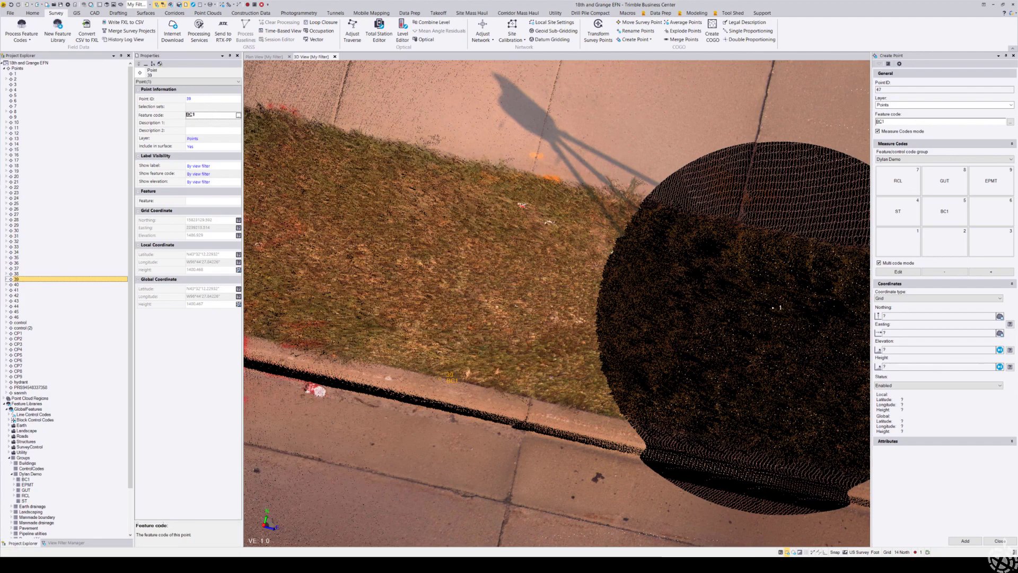
# Process the feature codes of the Keyed in Block point source.
pyautogui.scroll(-3, 563, 382)
pyautogui.moveTo(351, 402); pyautogui.dragTo(511, 397, button='middle')
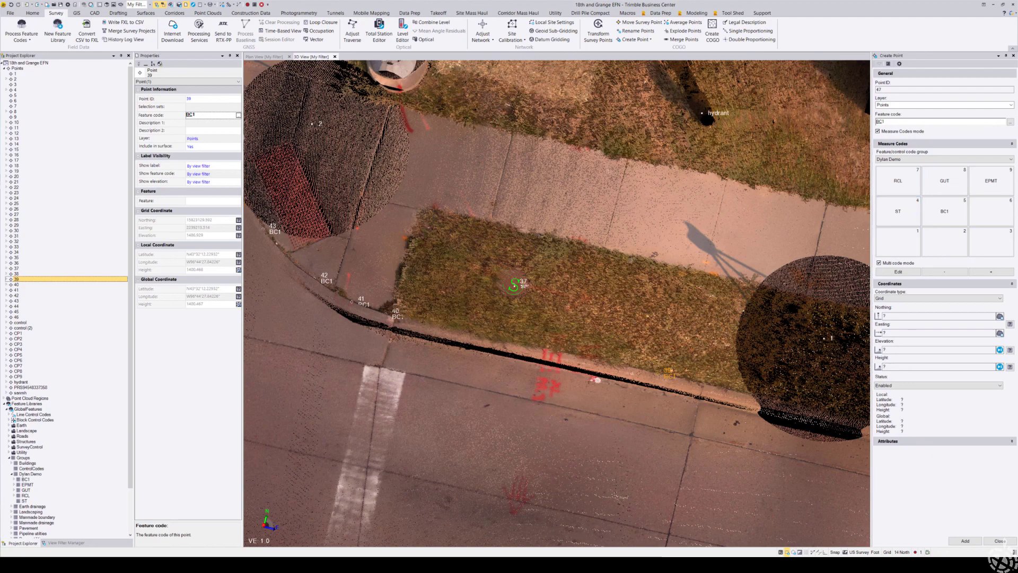
pyautogui.scroll(-3, 401, 312)
pyautogui.moveTo(350, 279); pyautogui.dragTo(429, 360, button='middle')
pyautogui.scroll(-3, 430, 370)
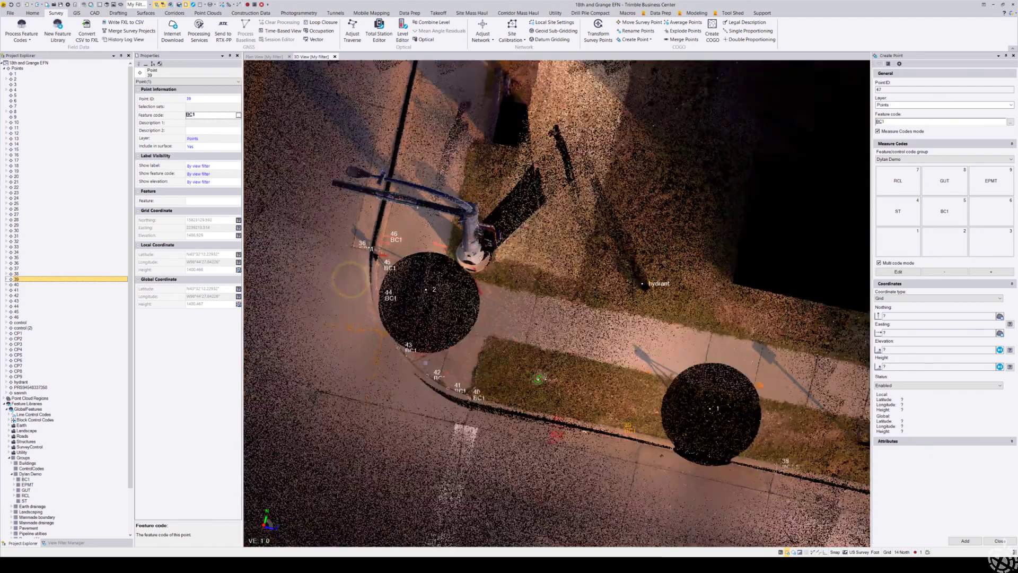
pyautogui.click(60, 15)
pyautogui.click(21, 28)
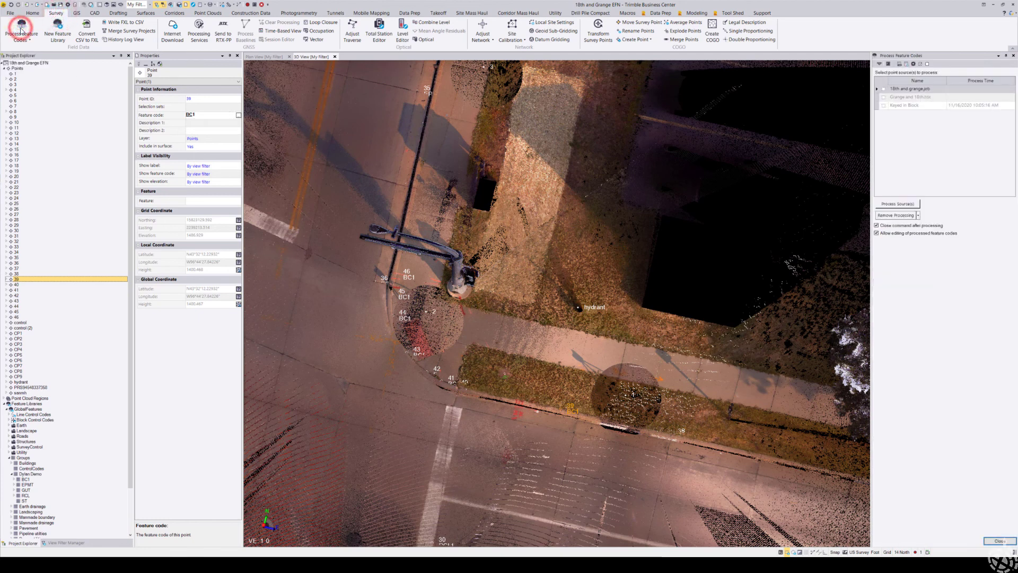
pyautogui.click(883, 105)
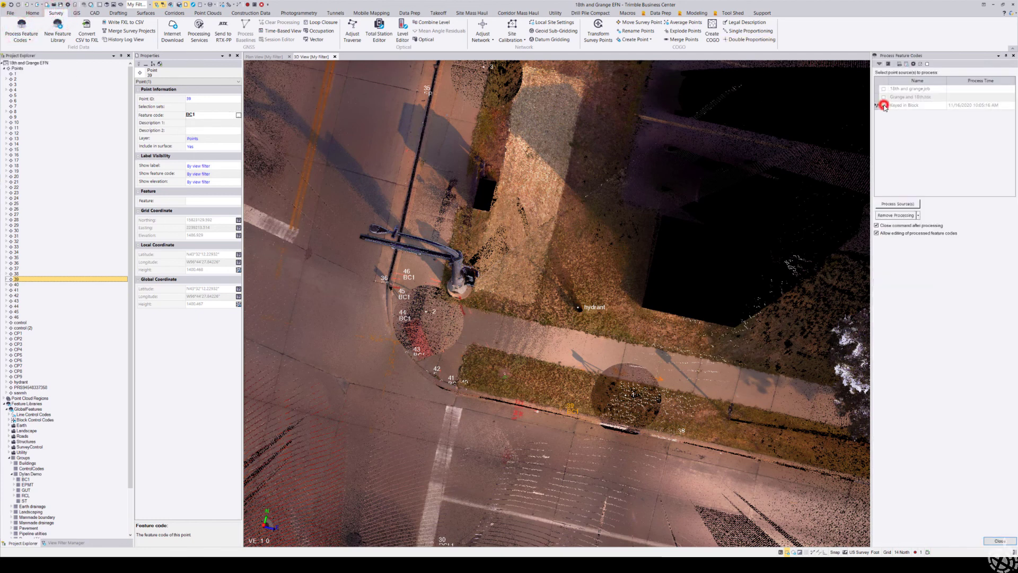
pyautogui.click(896, 204)
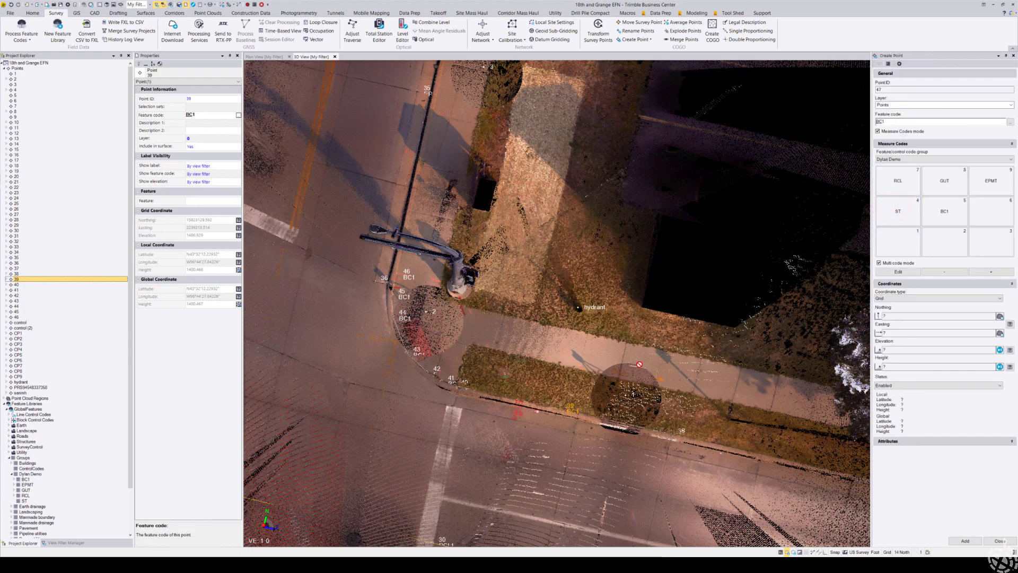
# Hide the Ground point cloud region in the view filter and inspect the processed curb and road linework.
pyautogui.scroll(-2, 593, 364)
pyautogui.moveTo(594, 364); pyautogui.dragTo(556, 347, button='middle')
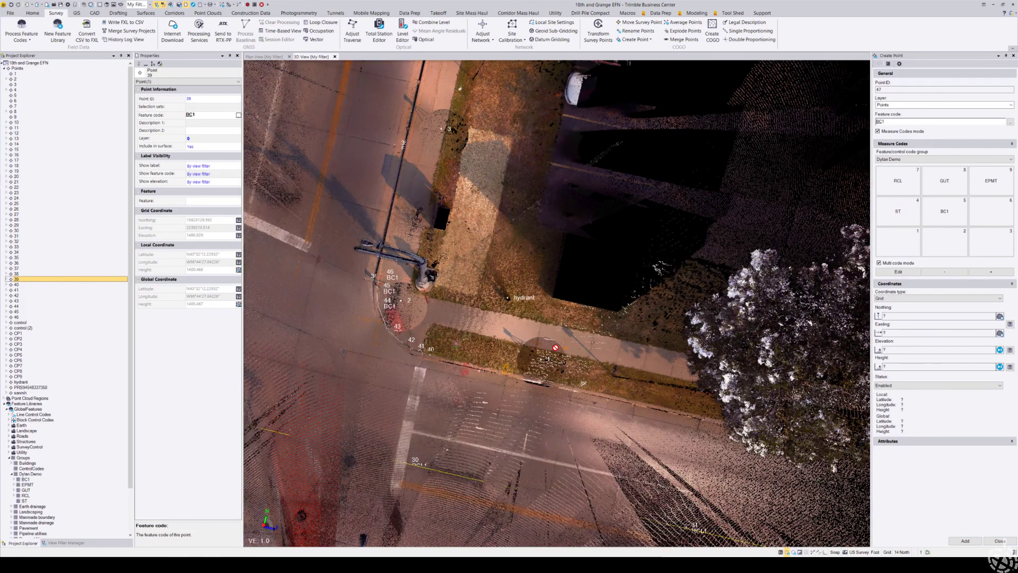
pyautogui.click(59, 542)
pyautogui.scroll(-3, 15, 463)
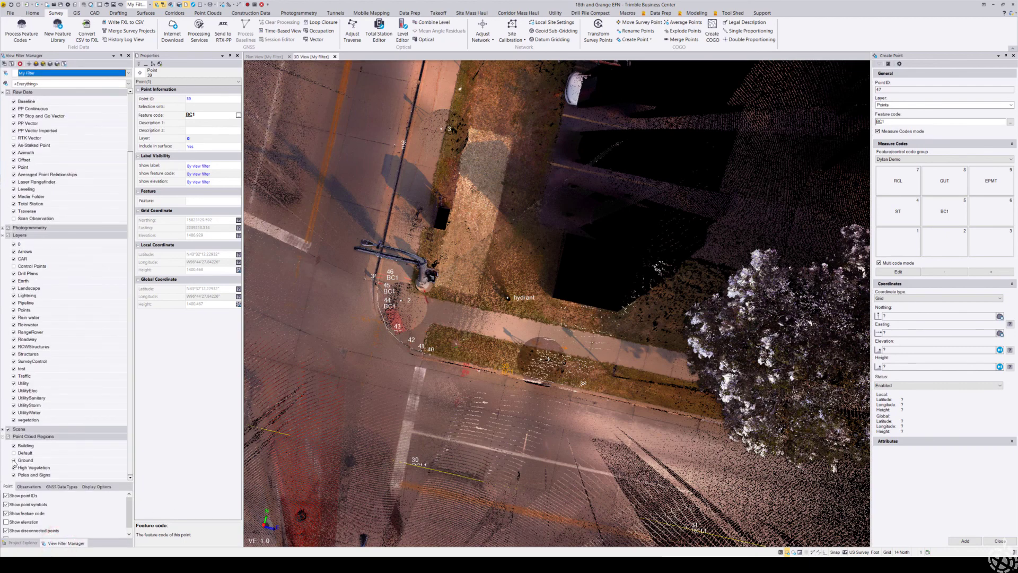
pyautogui.click(13, 460)
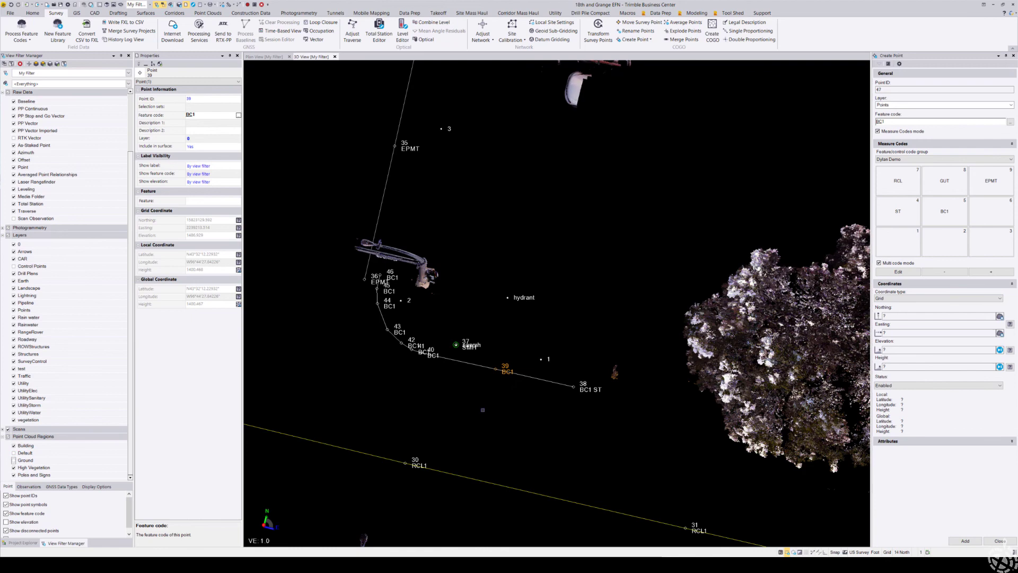
pyautogui.moveTo(483, 373); pyautogui.dragTo(484, 298, button='right')
pyautogui.moveTo(486, 298); pyautogui.dragTo(703, 348, button='middle')
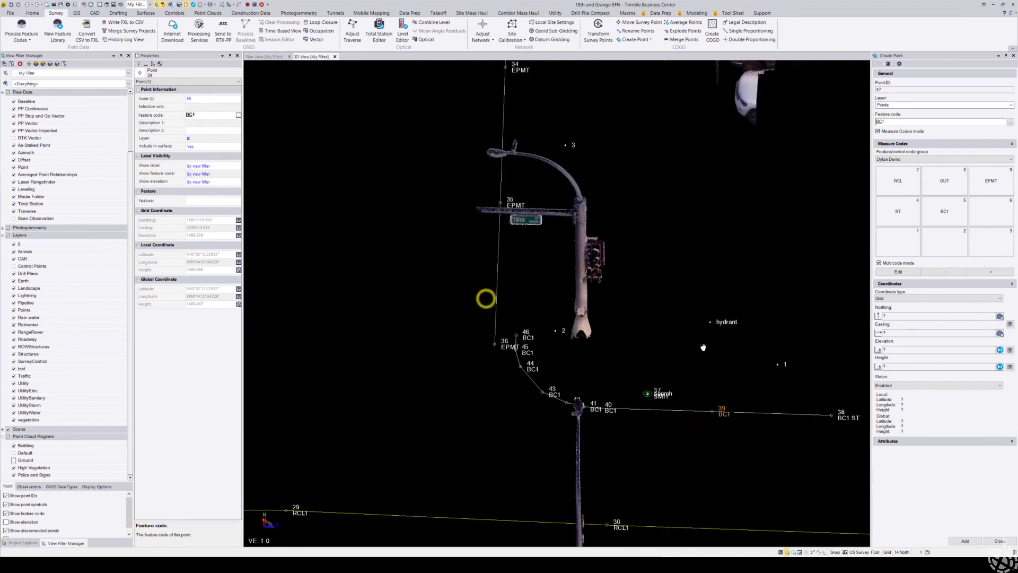
pyautogui.moveTo(703, 348); pyautogui.dragTo(689, 339, button='right')
pyautogui.keyDown('shift'); pyautogui.moveTo(688, 340); pyautogui.dragTo(620, 300, button='middle'); pyautogui.keyUp('shift')
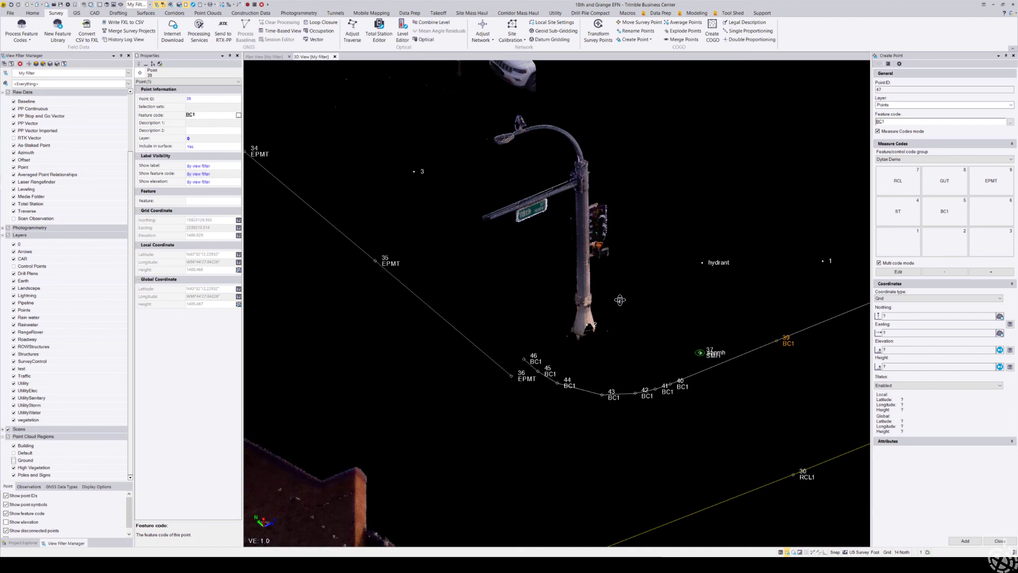